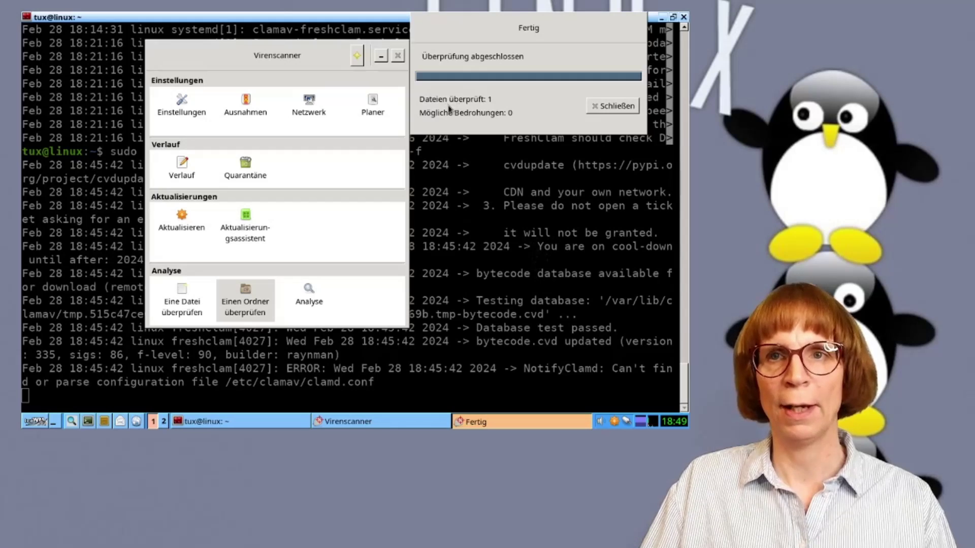
Close the finished scan report and load eicar.com in Firefox.
left_click(613, 107)
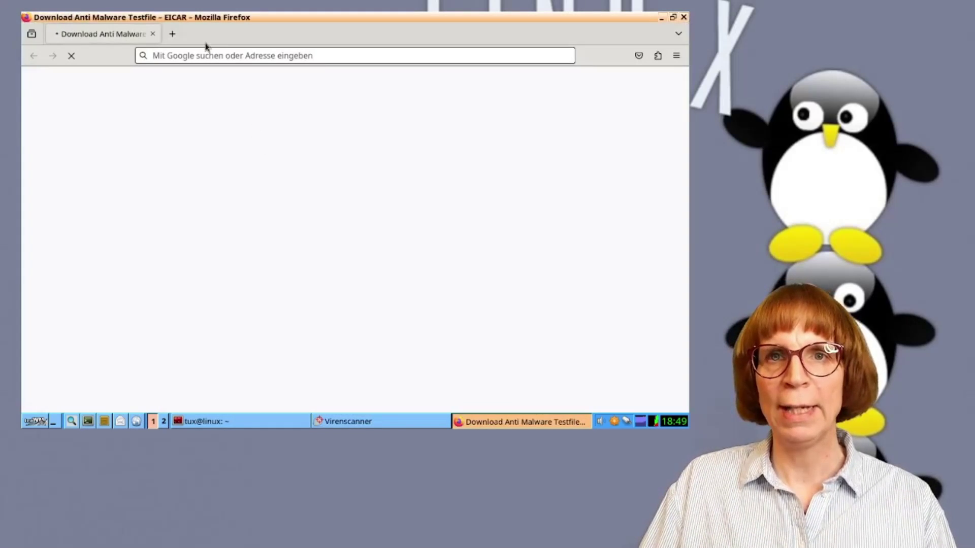
left_click(199, 56)
type("e")
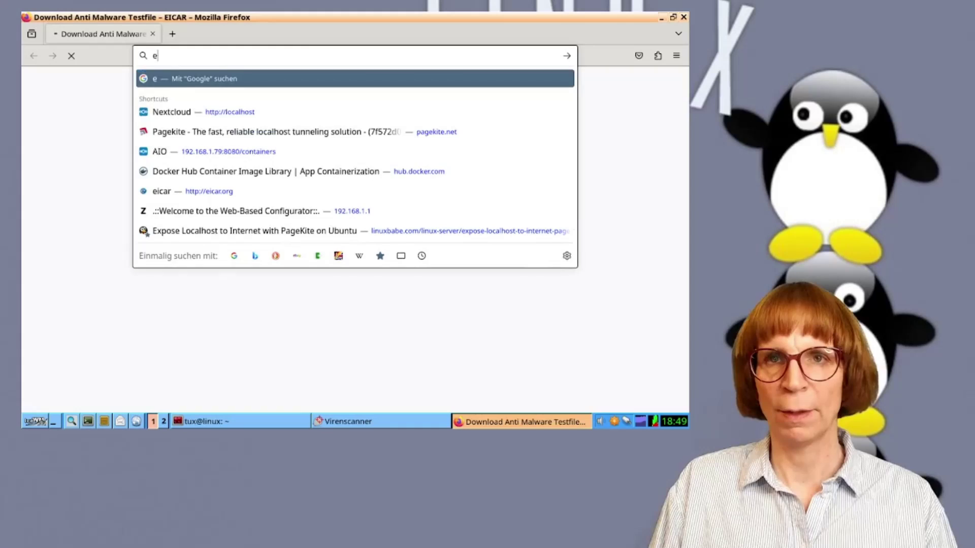
type("icar.com")
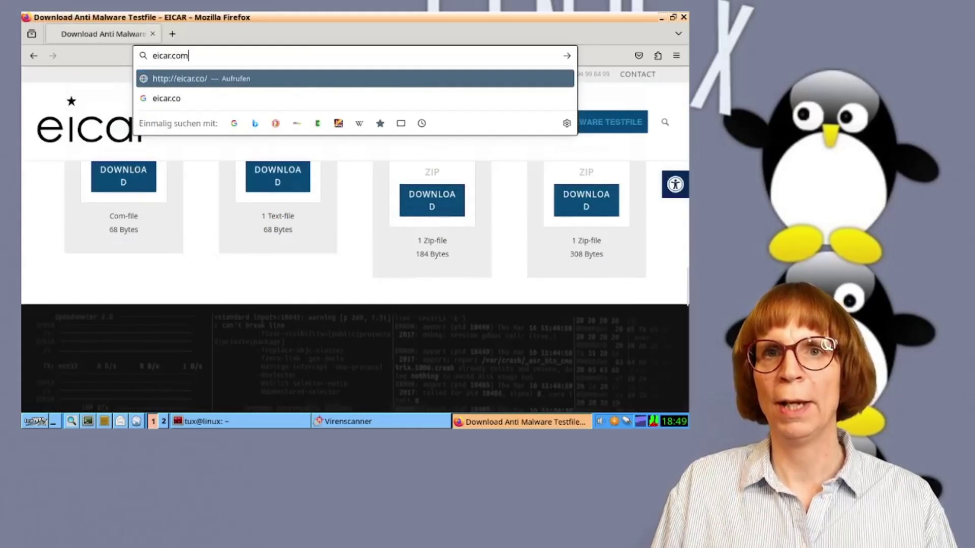
key("Return")
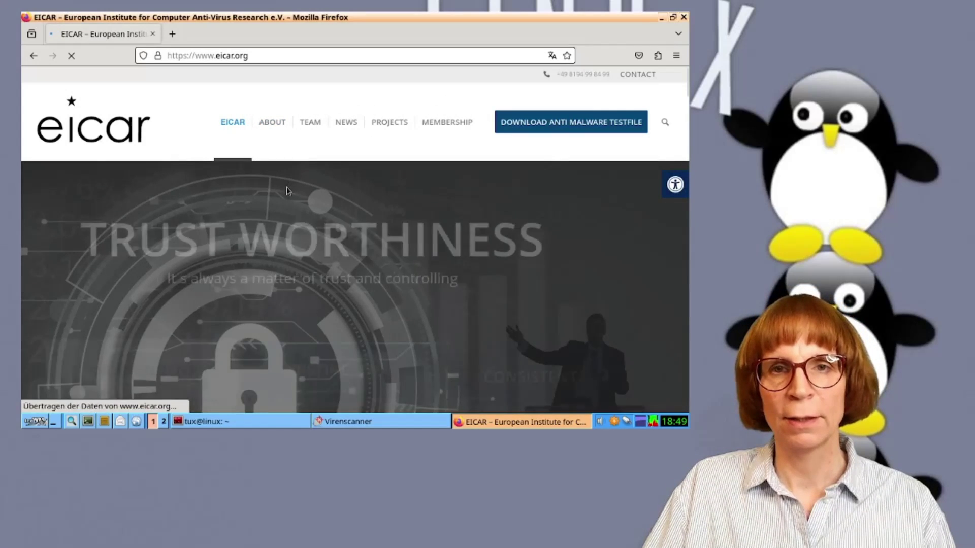
Look through the EICAR home page and open the Download Anti Malware Testfile page.
scroll(284, 196, "down", 5)
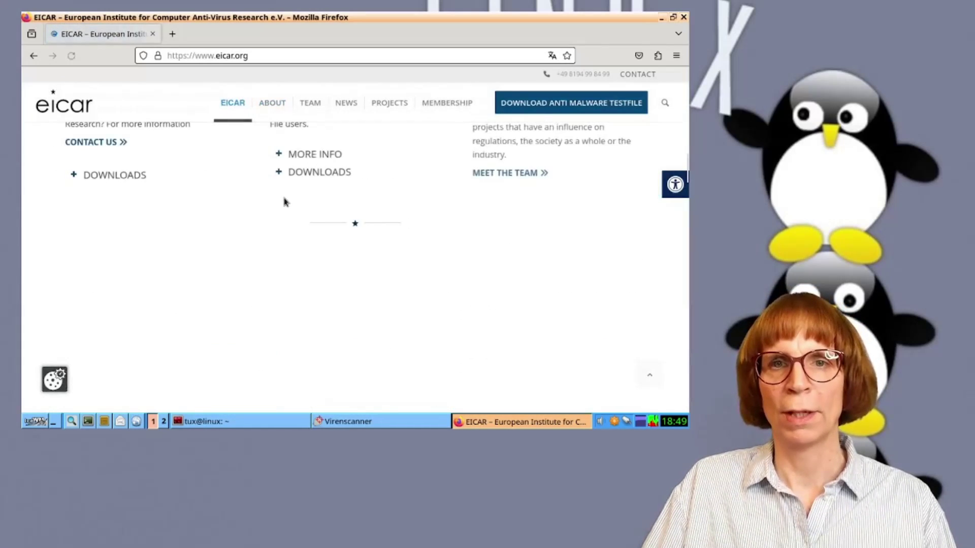
scroll(284, 202, "down", 5)
scroll(233, 261, "down", 5)
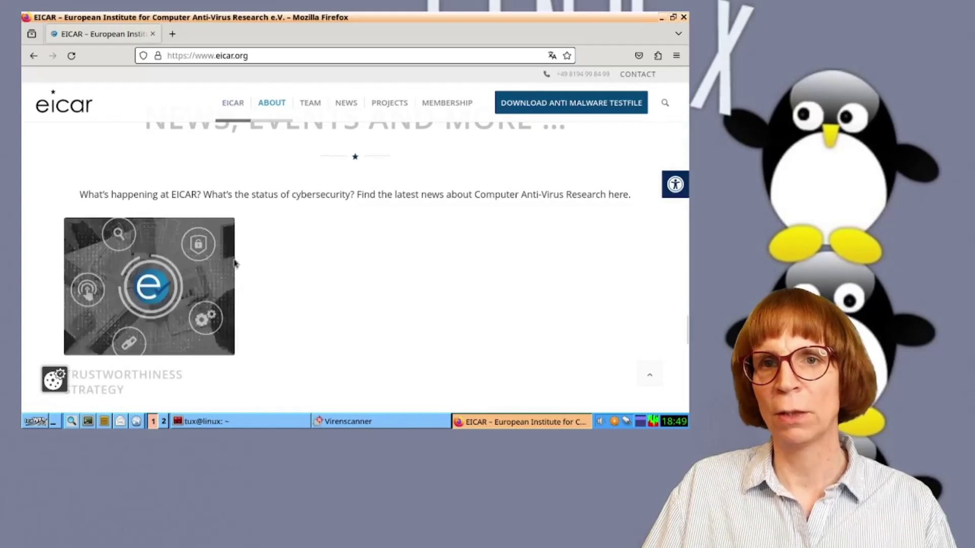
scroll(231, 264, "down", 5)
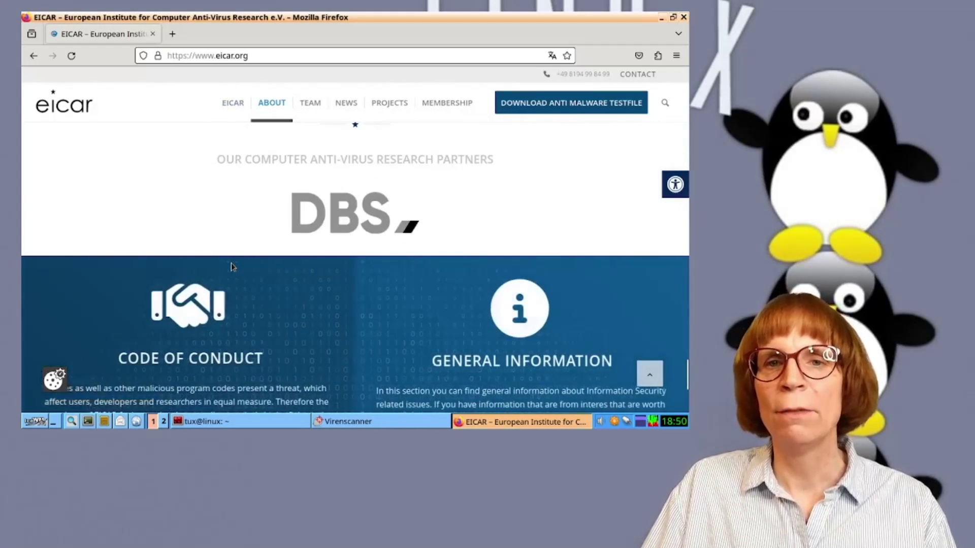
scroll(231, 265, "down", 4)
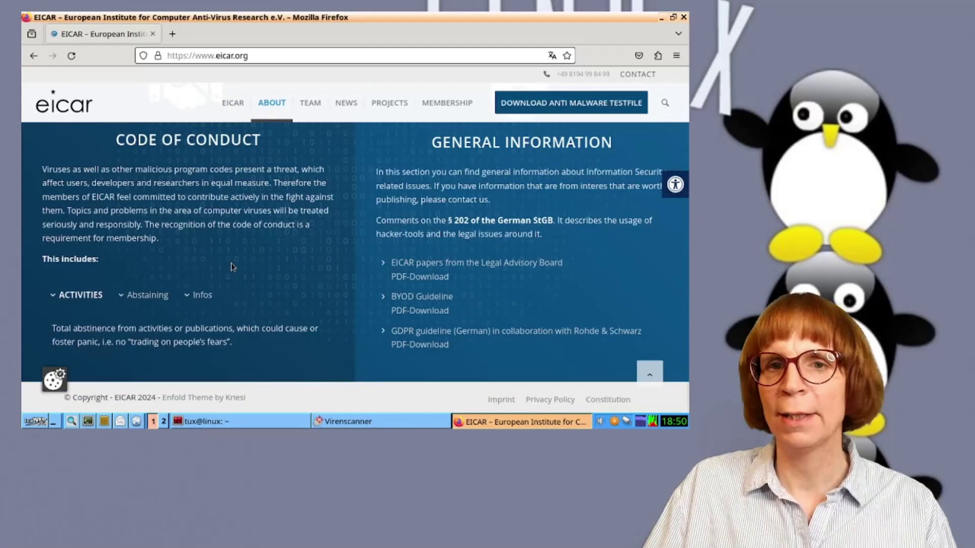
scroll(233, 266, "up", 8)
scroll(236, 266, "up", 5)
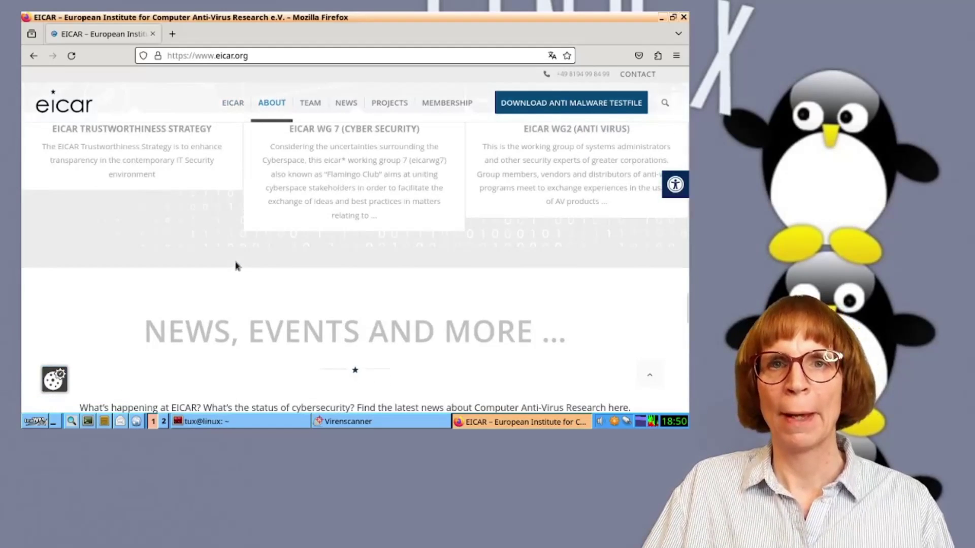
left_click(558, 103)
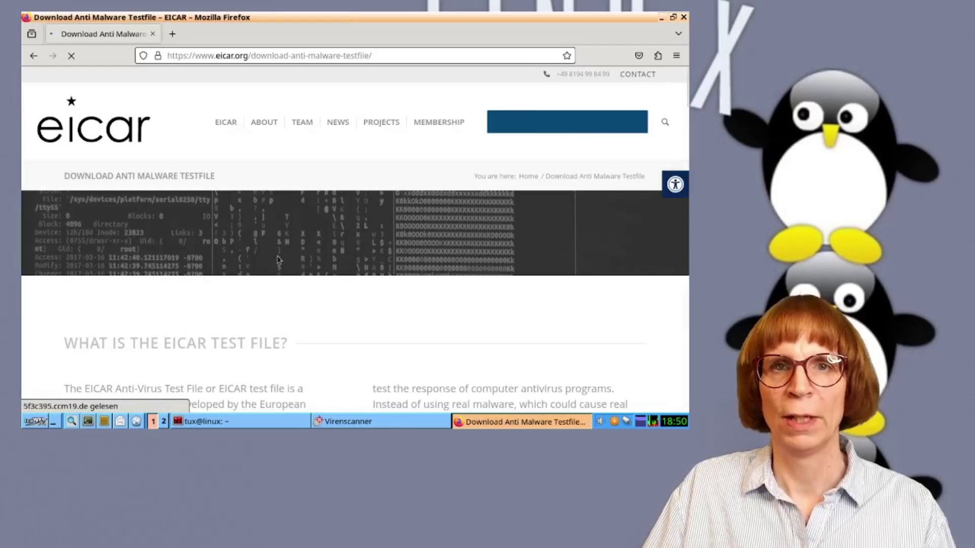
Download the EICAR.COM test file from the Download Area and open its containing folder.
scroll(289, 216, "down", 6)
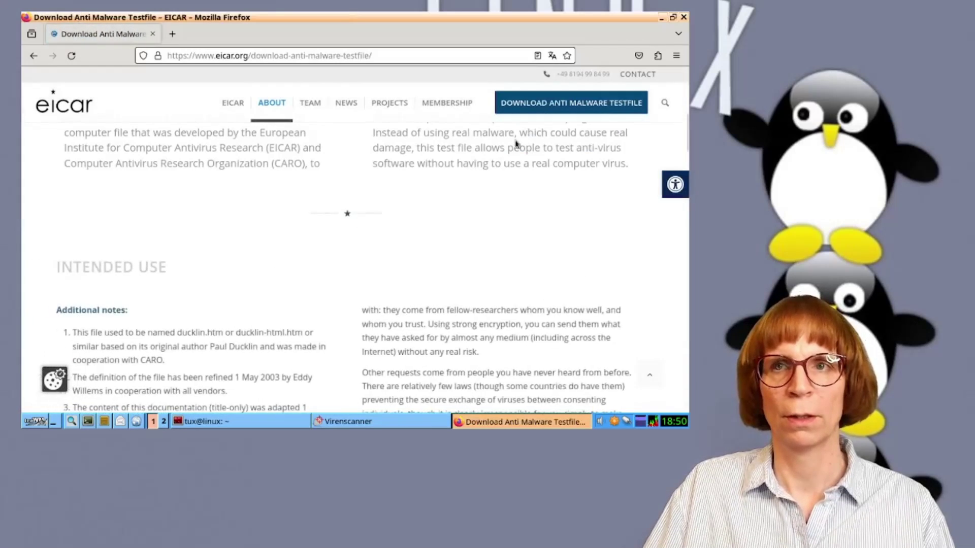
scroll(289, 217, "down", 10)
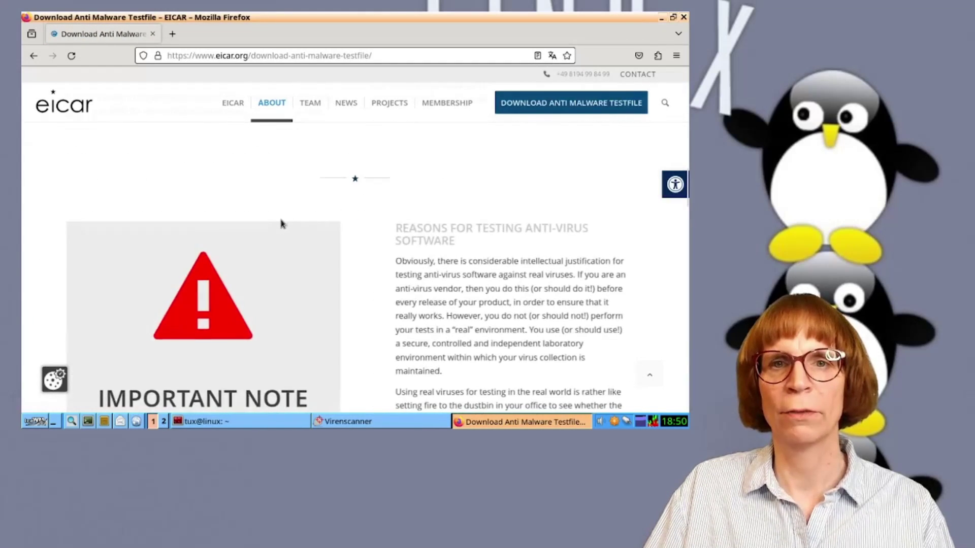
scroll(280, 225, "down", 2)
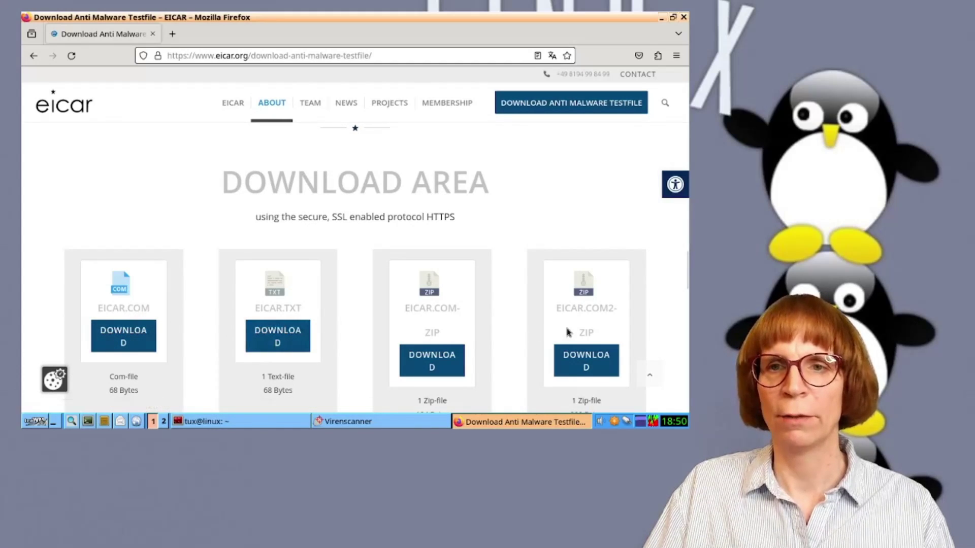
left_click(139, 345)
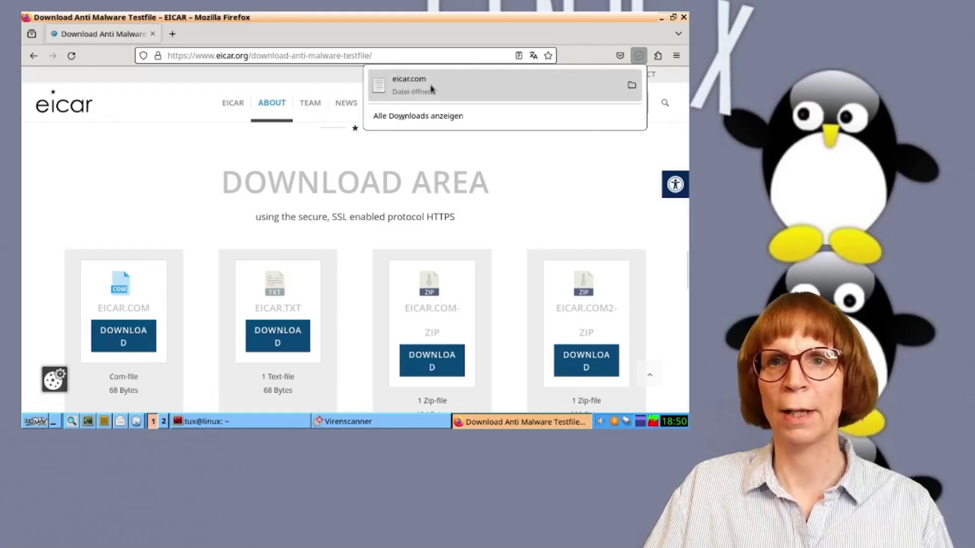
left_click(632, 88)
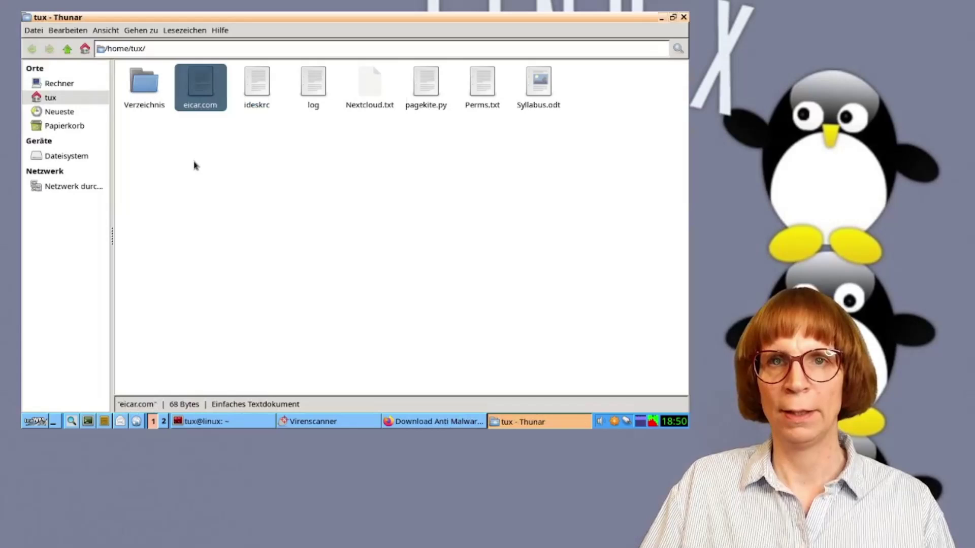
Create a folder named Testvirus in the home directory and move eicar.com into it.
right_click(194, 165)
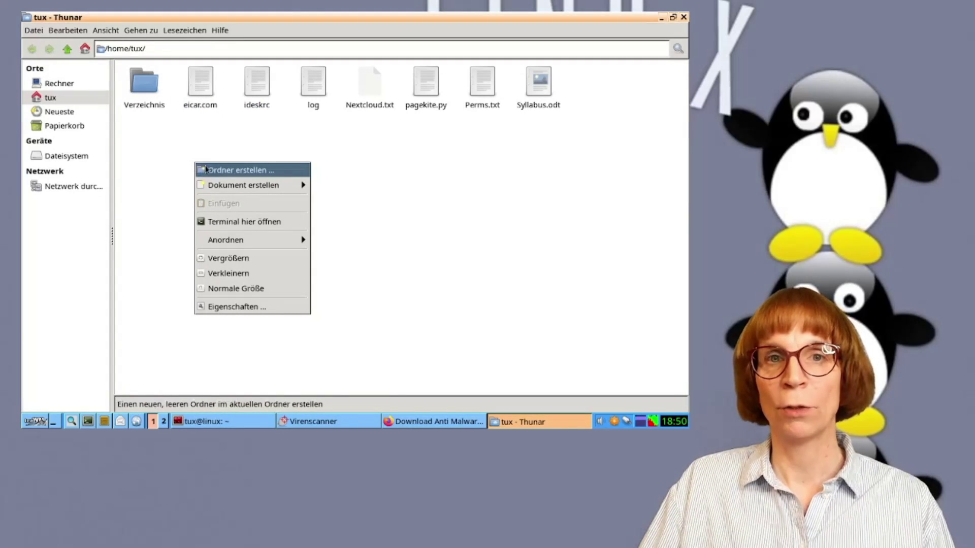
left_click(205, 170)
type("Testvirus")
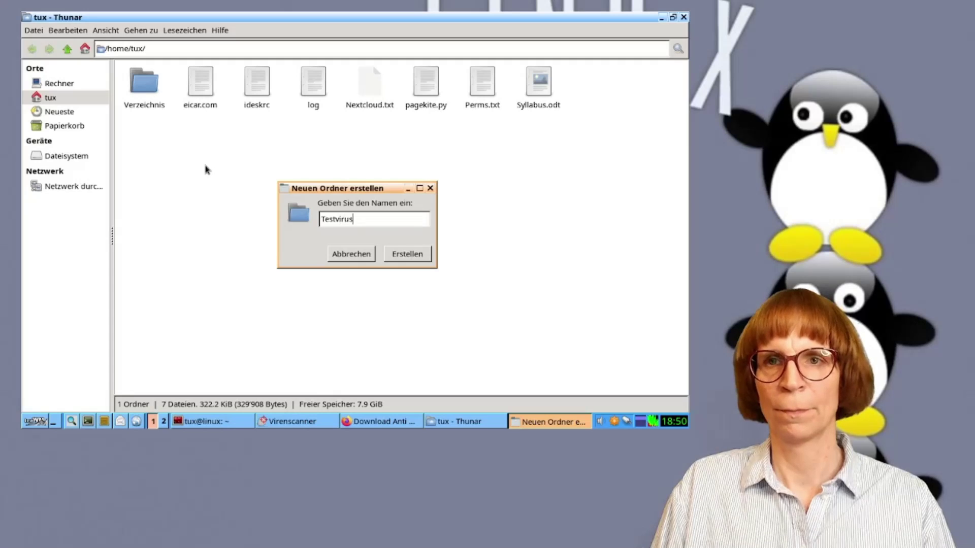
key("Return")
left_click_drag(256, 91, 146, 95)
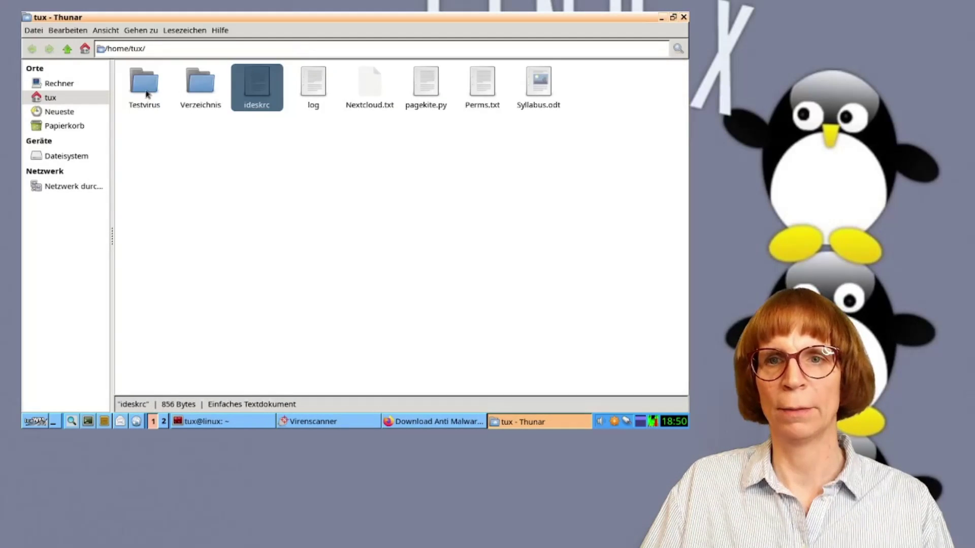
Switch to the Virenscanner and scan the Testvirus folder, moving the oversized folder chooser so the selection can be confirmed.
left_click(346, 417)
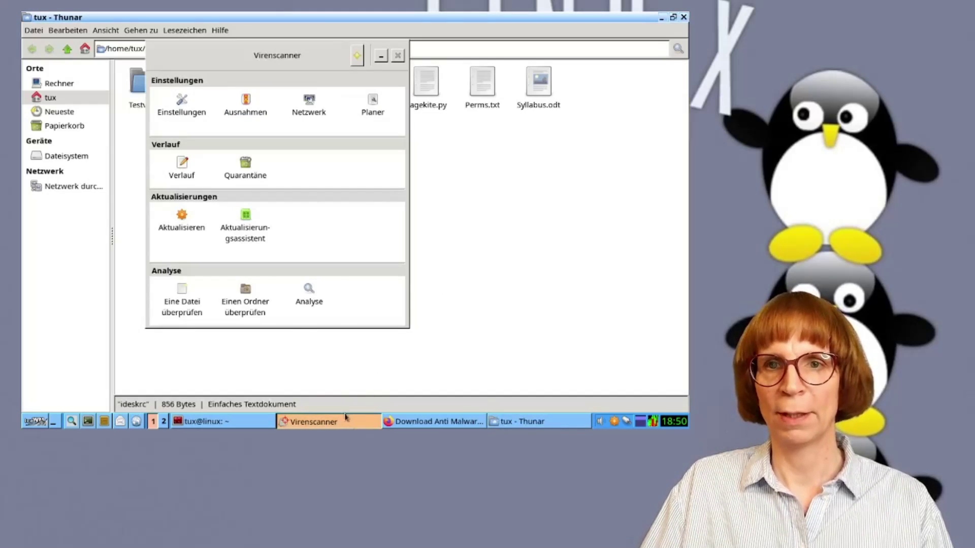
left_click(248, 308)
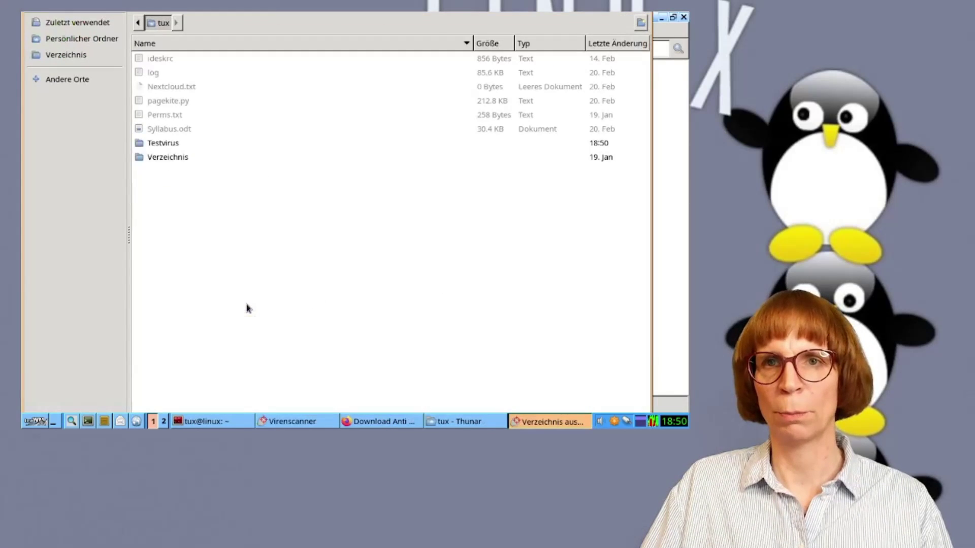
double_click(169, 147)
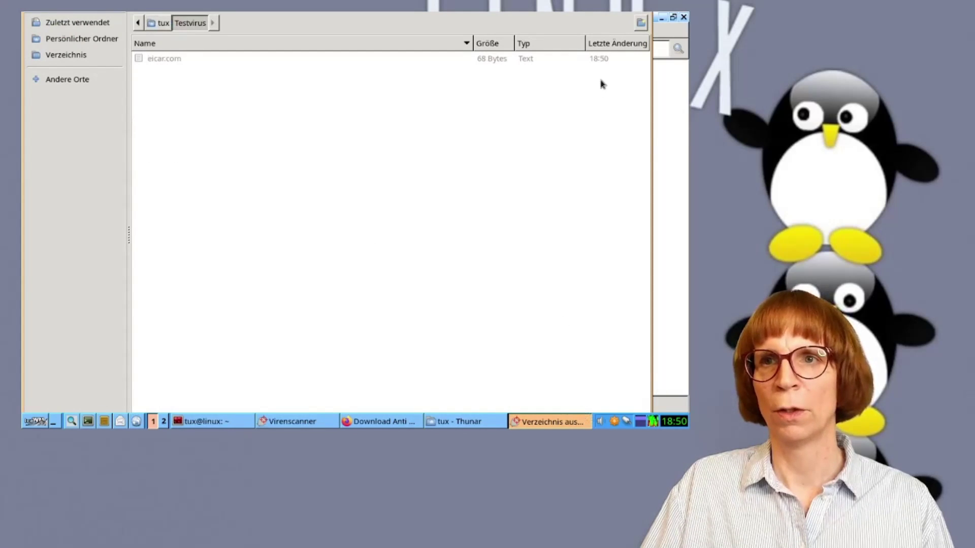
key("alt+F7")
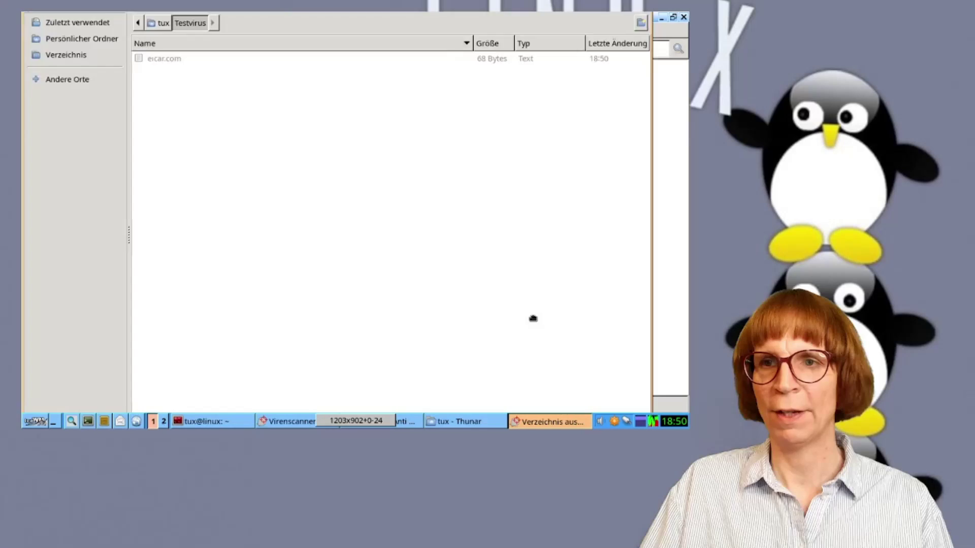
left_click_drag(532, 318, 536, 288)
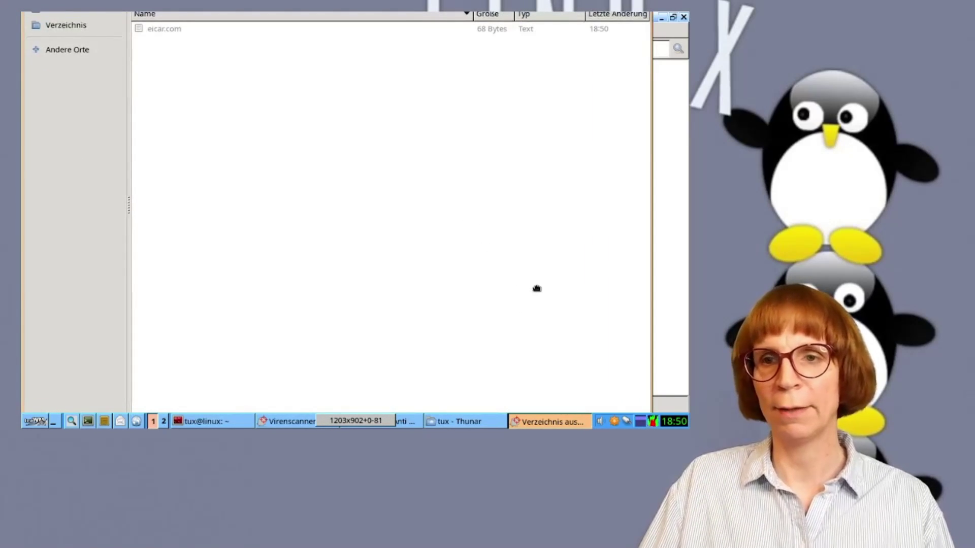
left_click_drag(536, 288, 415, 220)
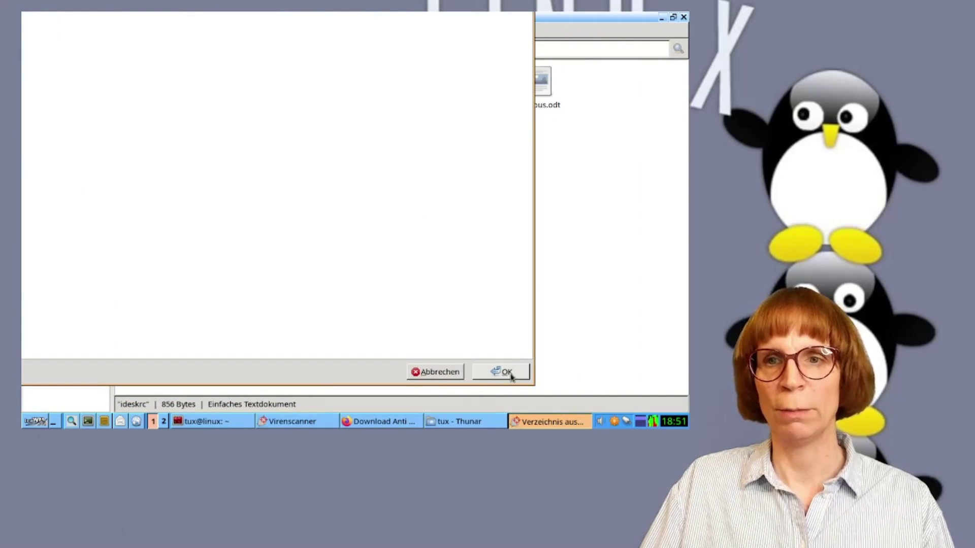
left_click(509, 374)
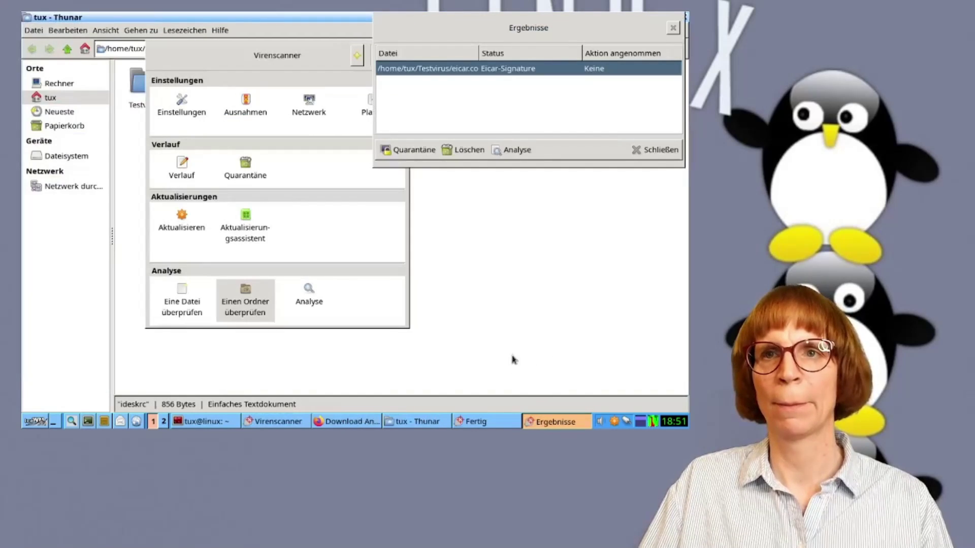
Run an analysis of the detected eicar.com, look through the results by vendor and close the analysis.
left_click_drag(509, 27, 349, 131)
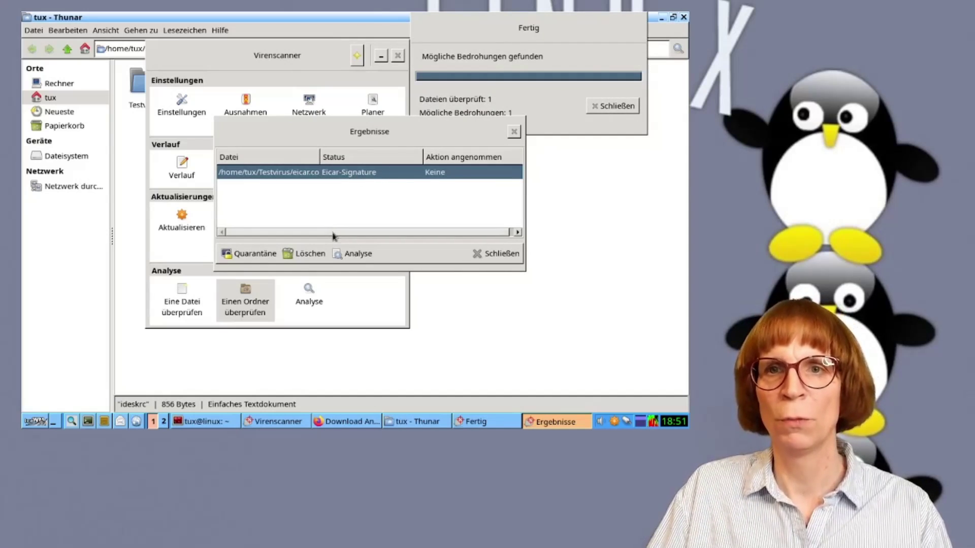
left_click(357, 255)
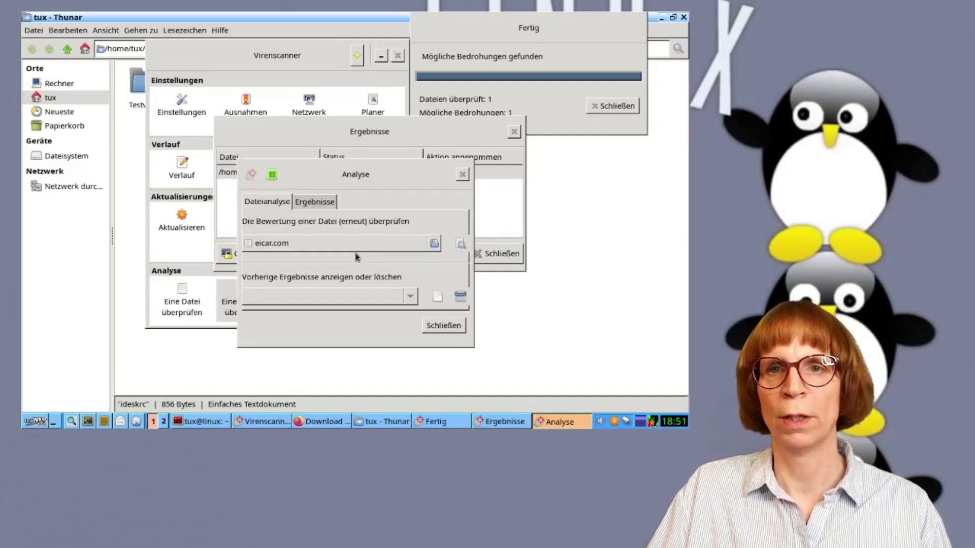
left_click(457, 245)
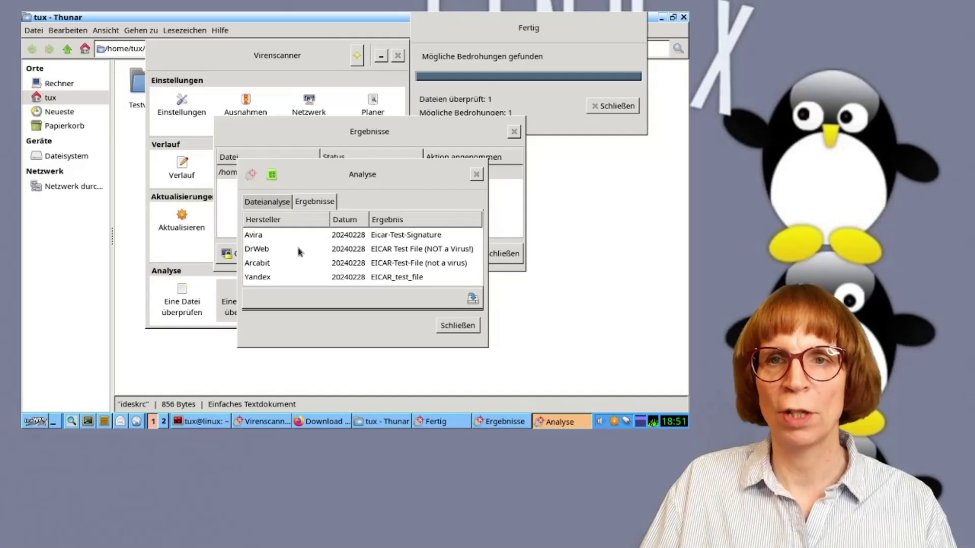
scroll(299, 251, "down", 3)
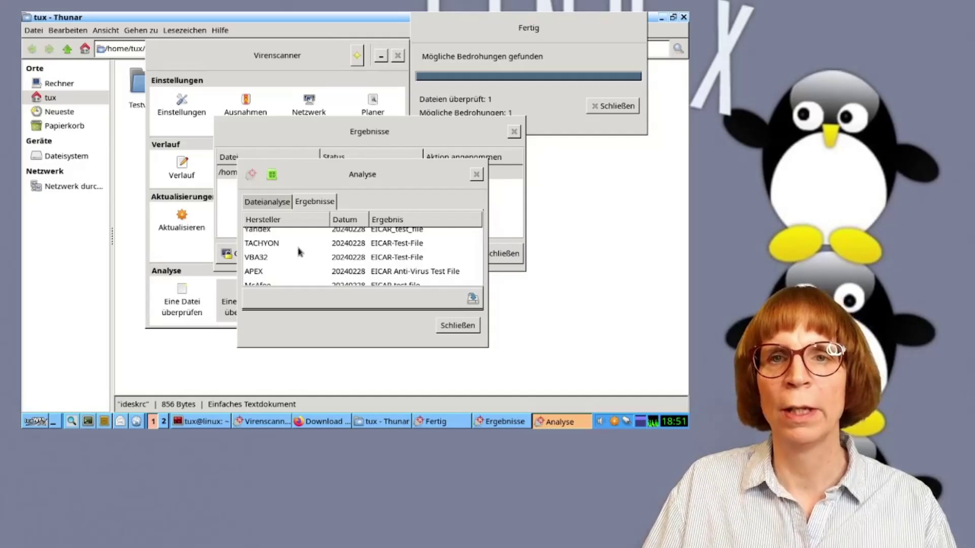
scroll(299, 251, "down", 5)
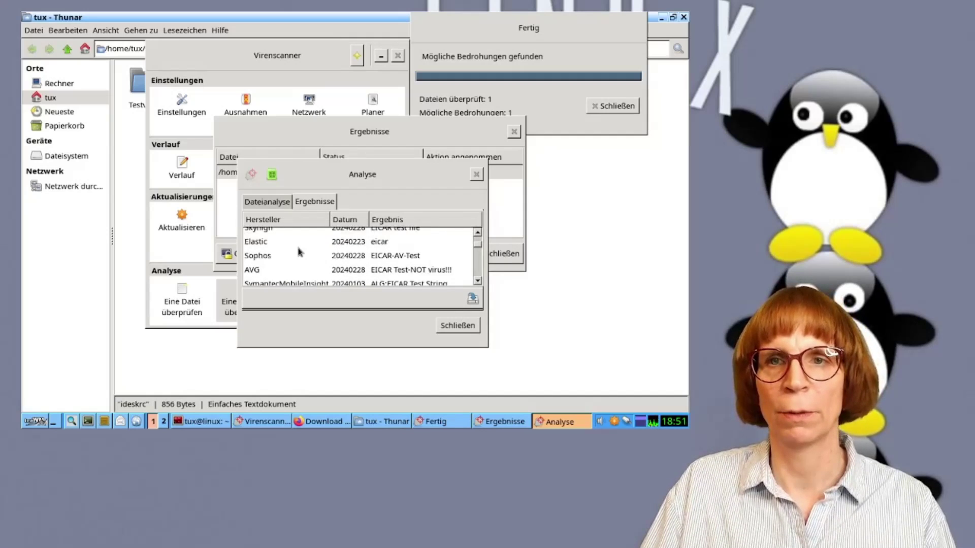
scroll(299, 250, "down", 4)
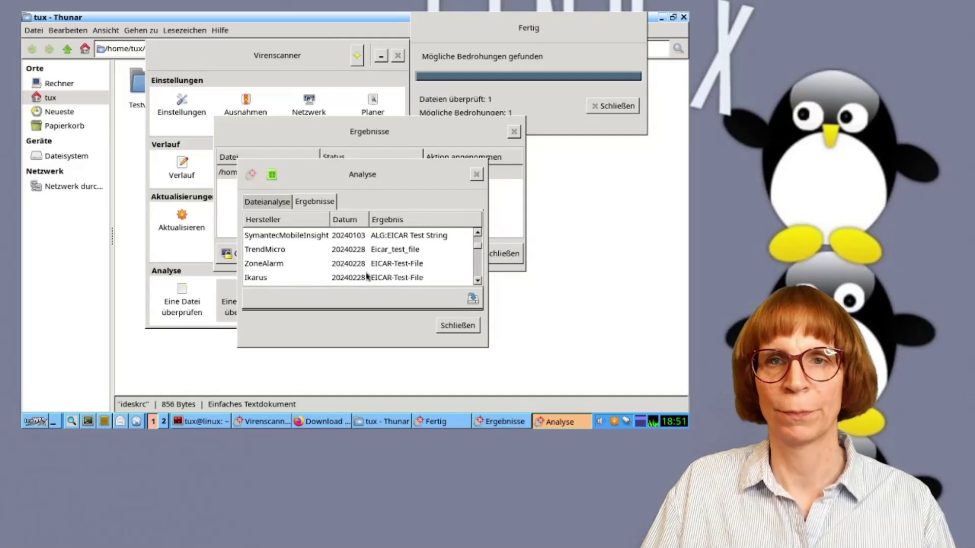
left_click(463, 330)
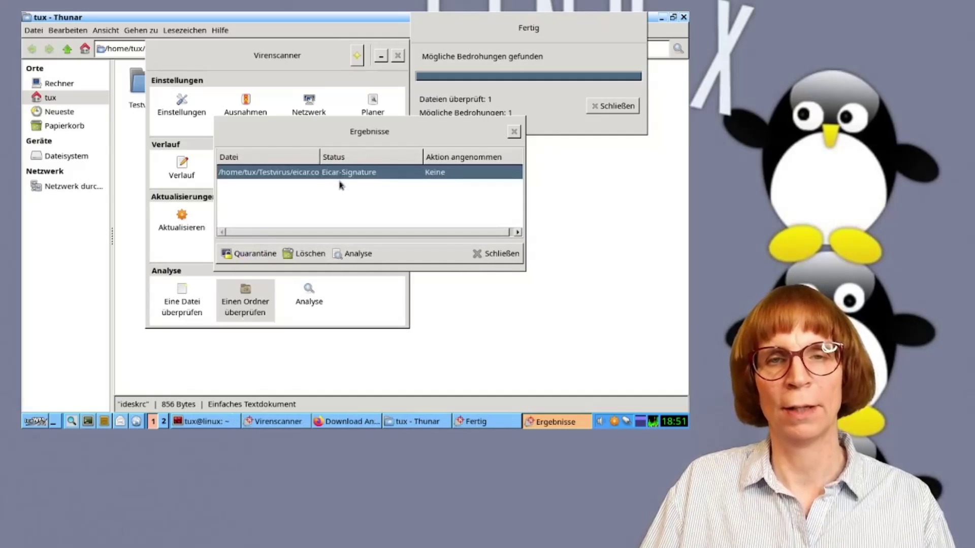
Move the detected eicar.com to quarantine and bring the Thunar window of the home directory to the front.
left_click(257, 253)
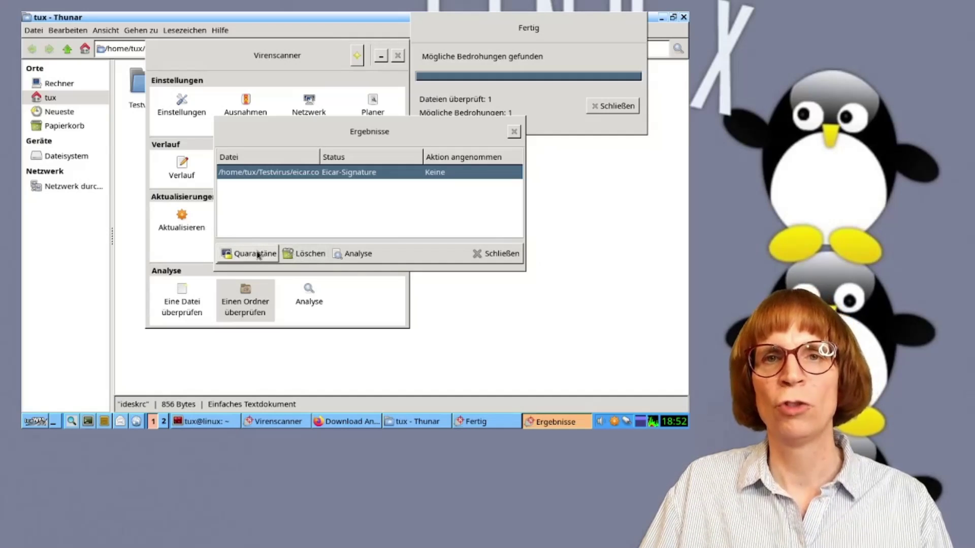
left_click(256, 254)
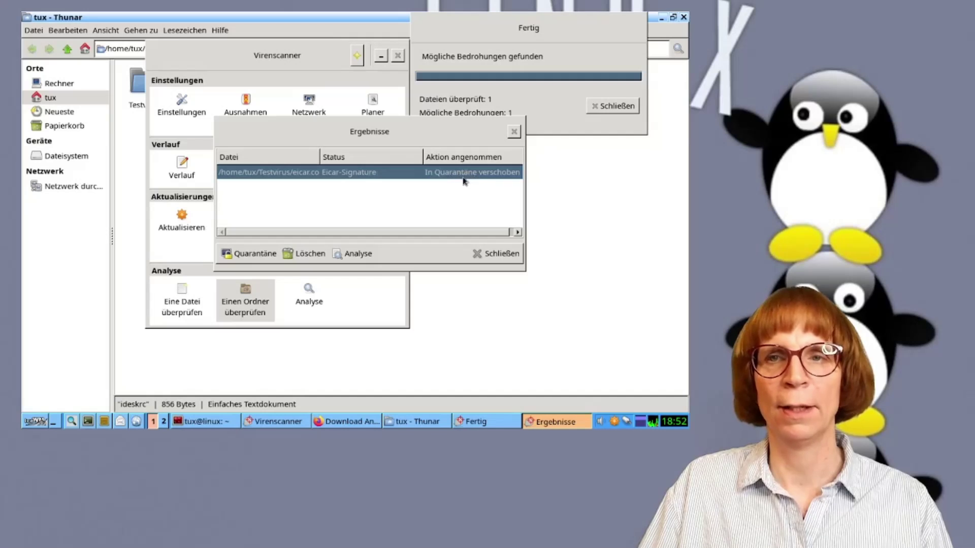
left_click(512, 344)
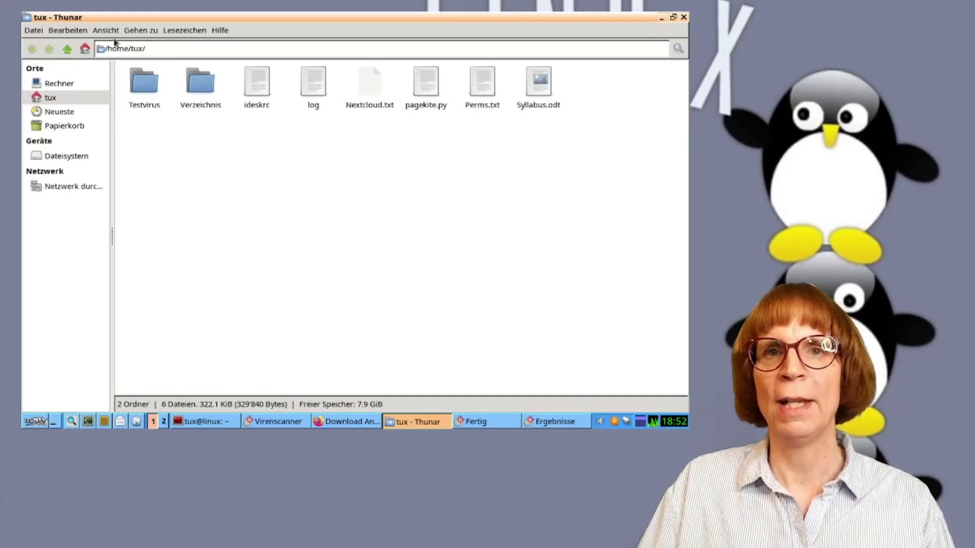
Open the Testvirus folder in the home directory and close the remaining Ergebnisse and Fertig scan windows.
left_click(144, 95)
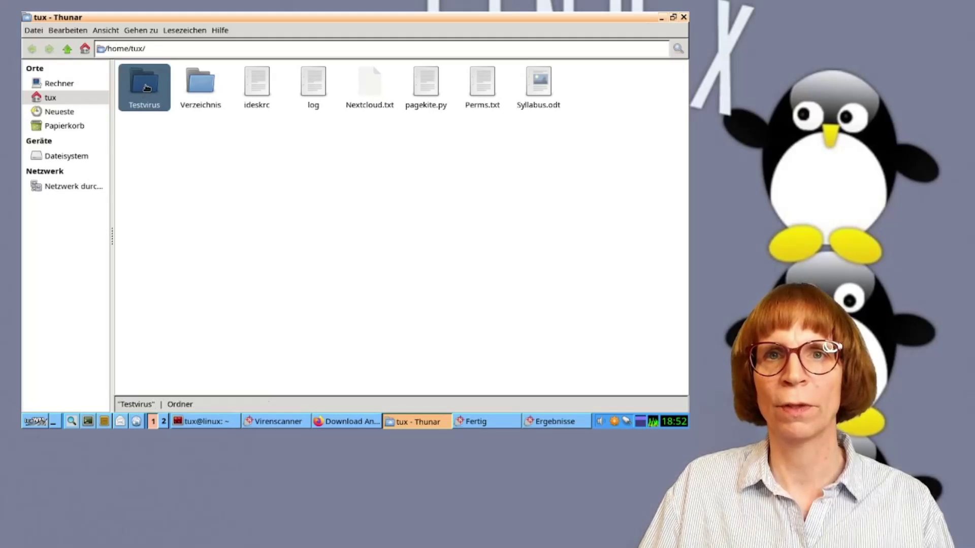
double_click(144, 95)
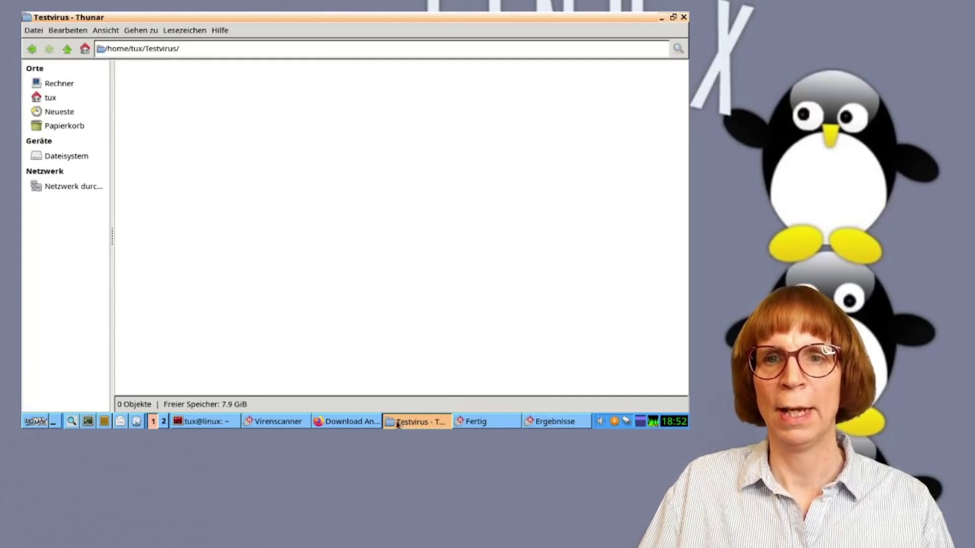
left_click(557, 421)
left_click(492, 254)
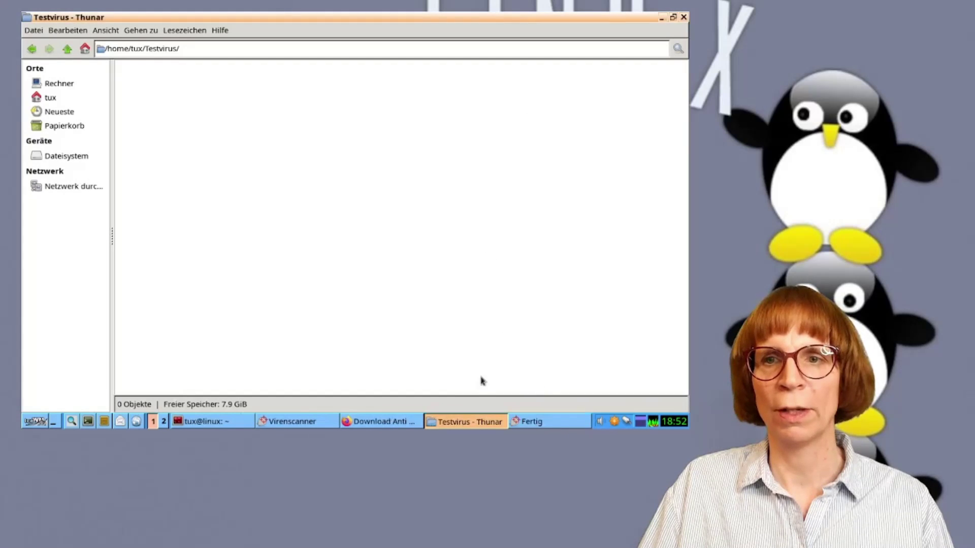
left_click(529, 422)
left_click(617, 105)
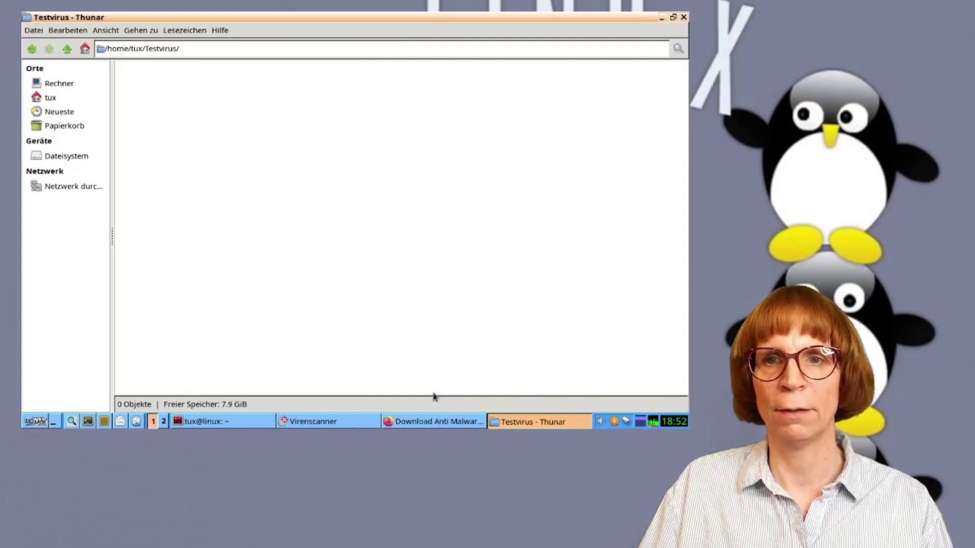
Restore the quarantined eicar.com to /home/tux/Testvirus in the Virenscanner and select the restored file in the Testvirus folder.
left_click(354, 425)
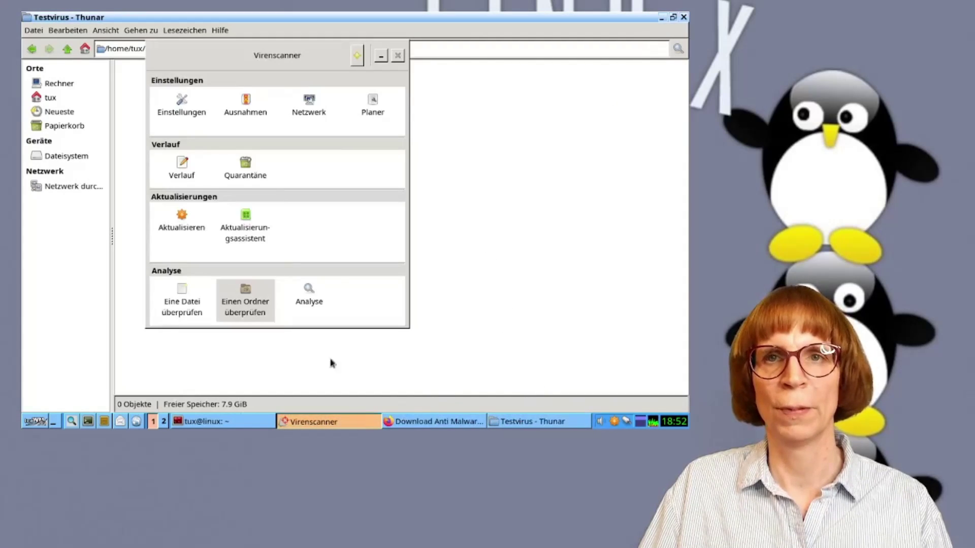
left_click(247, 169)
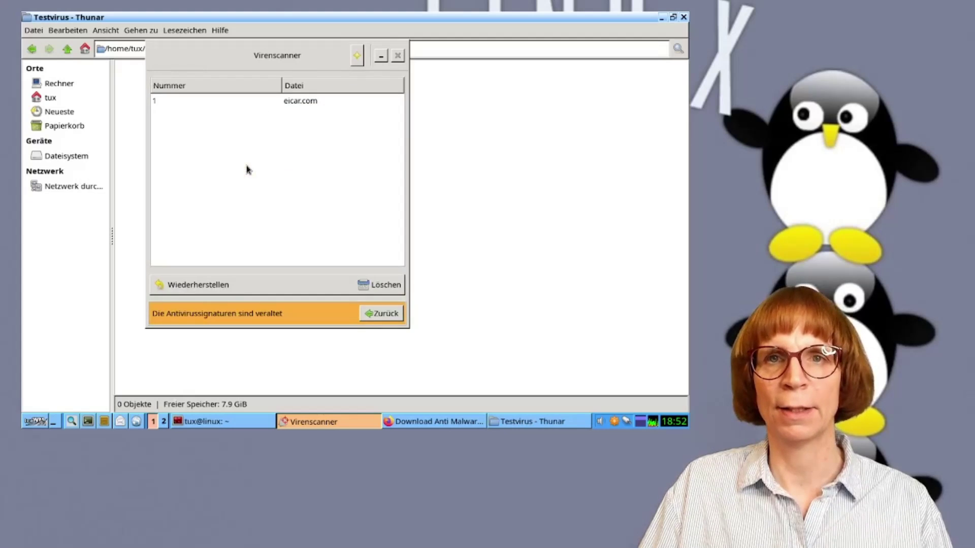
left_click(172, 104)
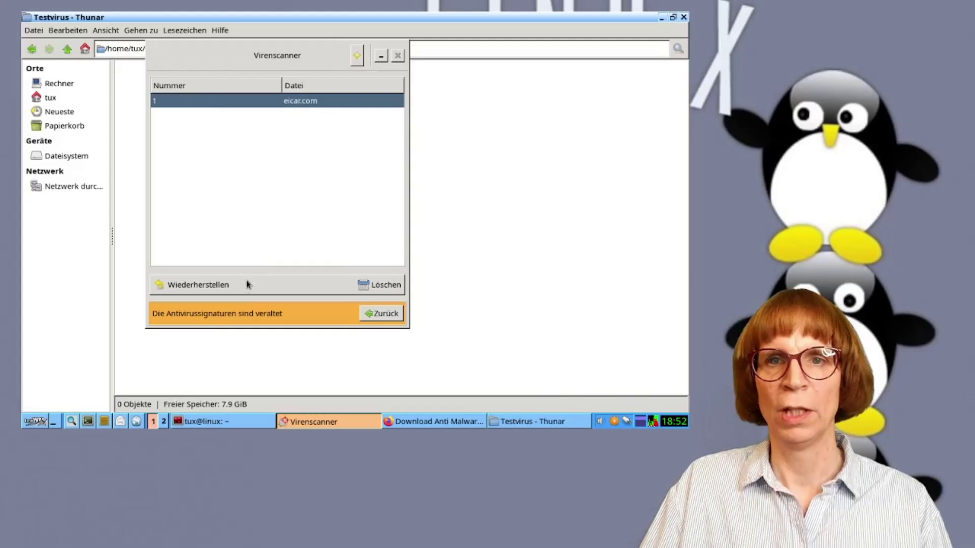
left_click(215, 288)
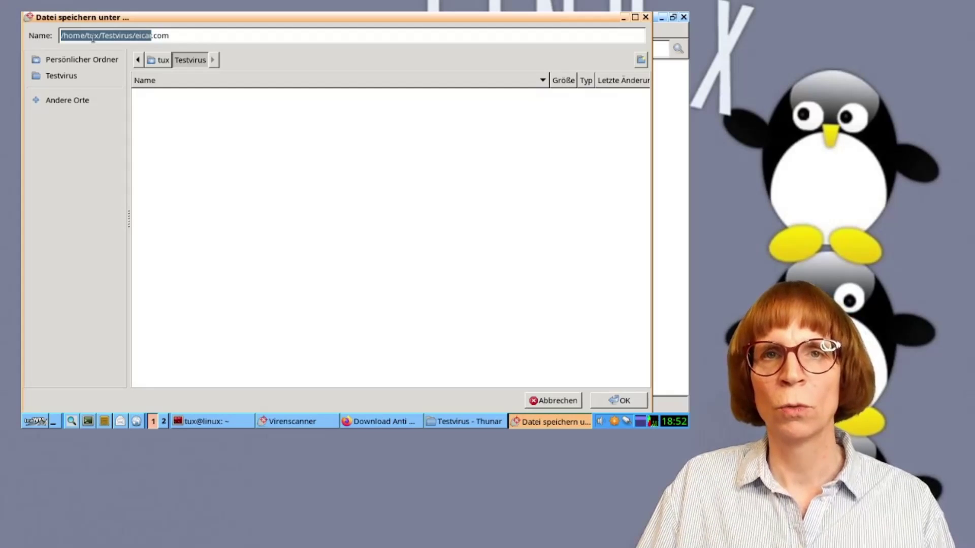
left_click(632, 403)
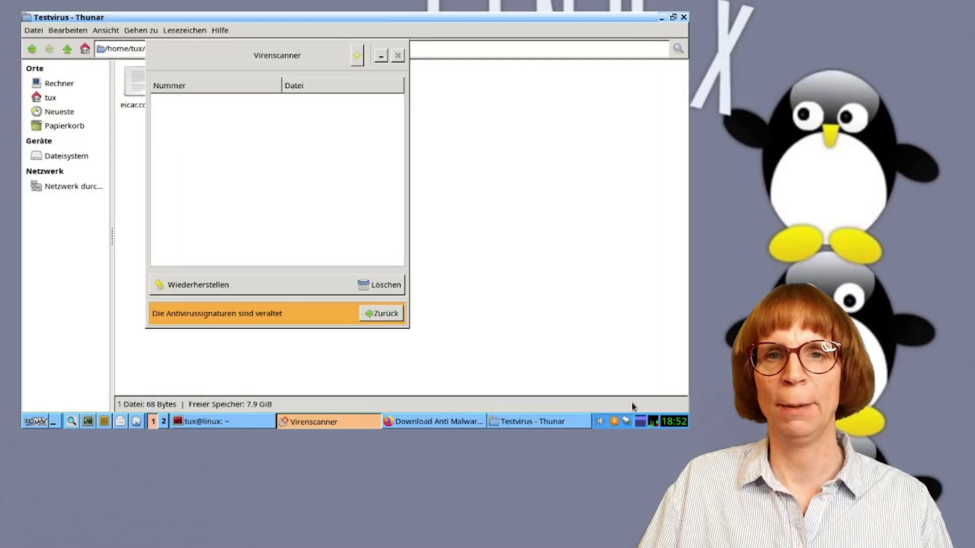
left_click(382, 313)
left_click(457, 177)
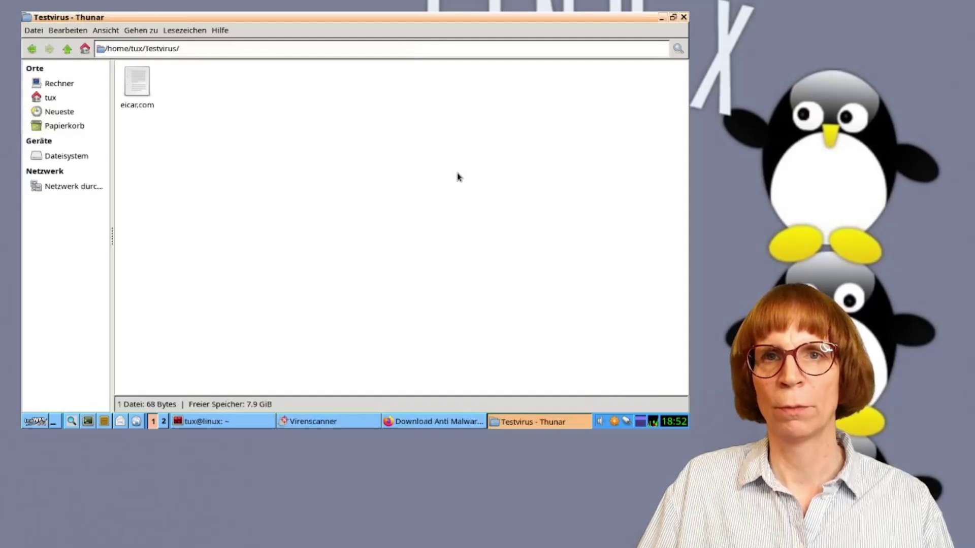
left_click(146, 88)
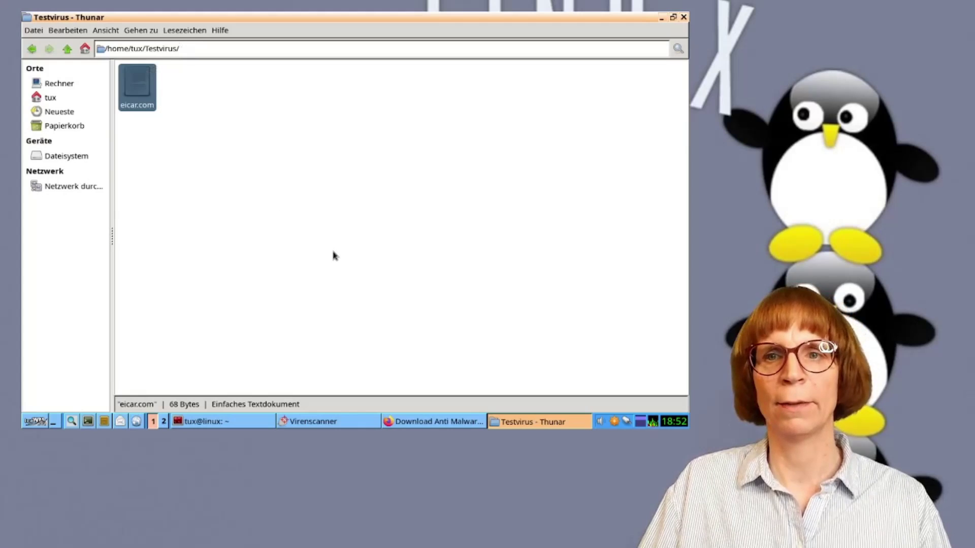
Open the Virenscanner's scan planner, try to set the scan minute to 55 and remove the existing daily scan schedule.
left_click(344, 420)
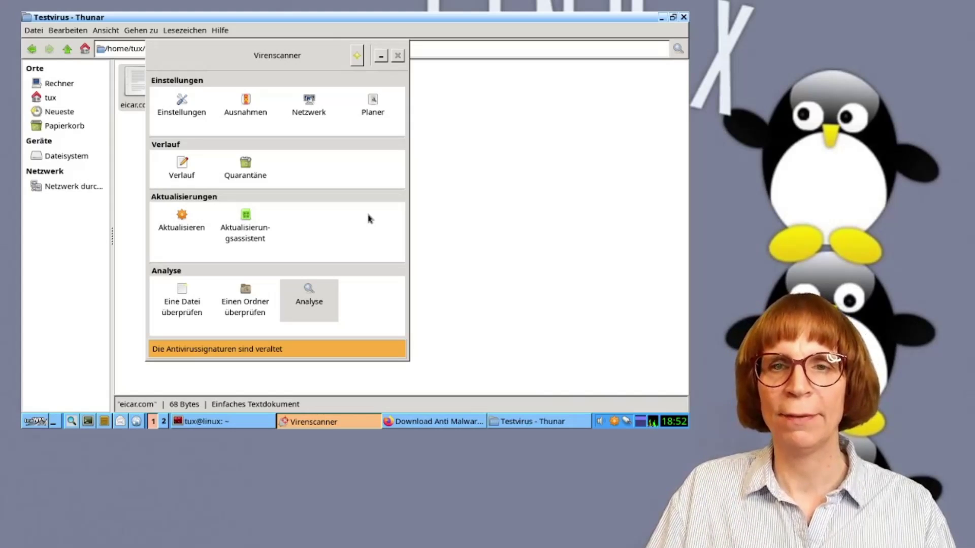
left_click(381, 113)
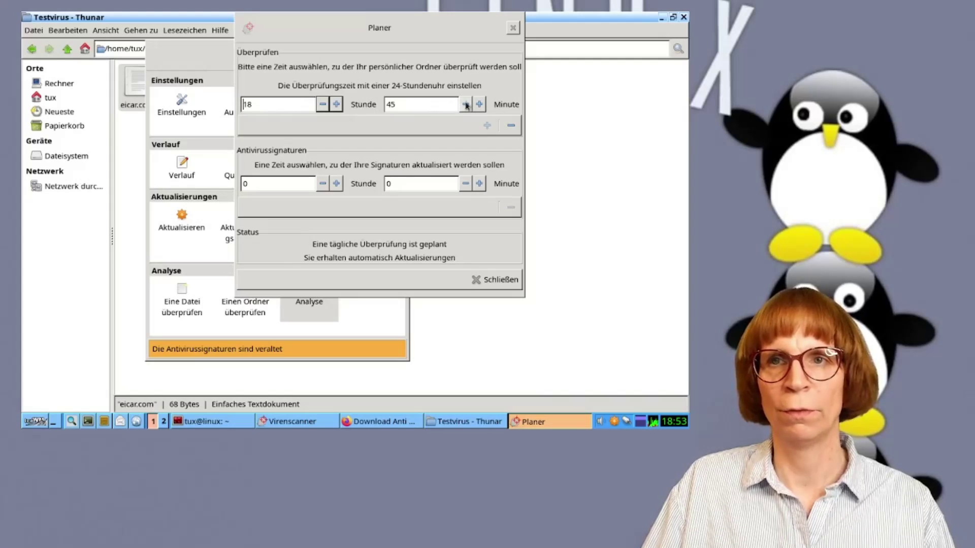
left_click_drag(416, 107, 386, 105)
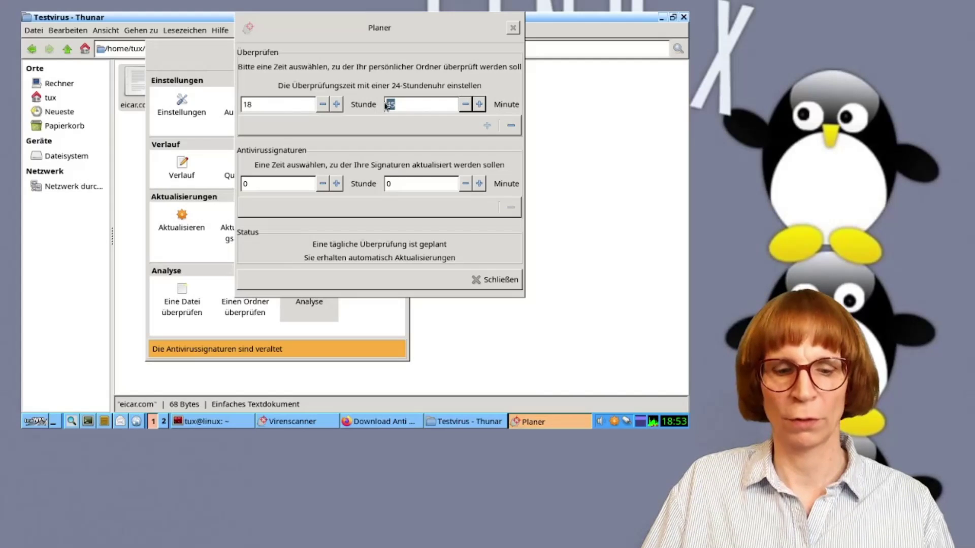
type("55")
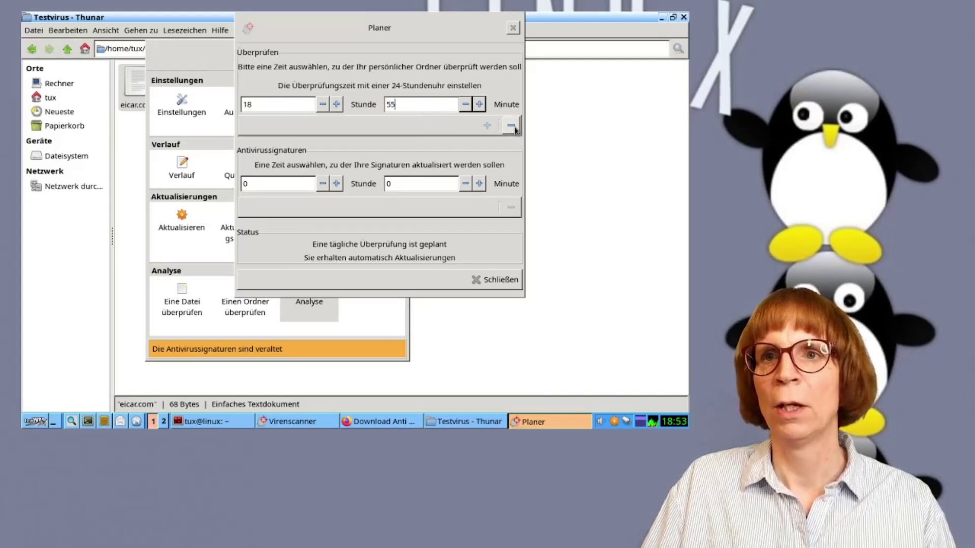
left_click(512, 126)
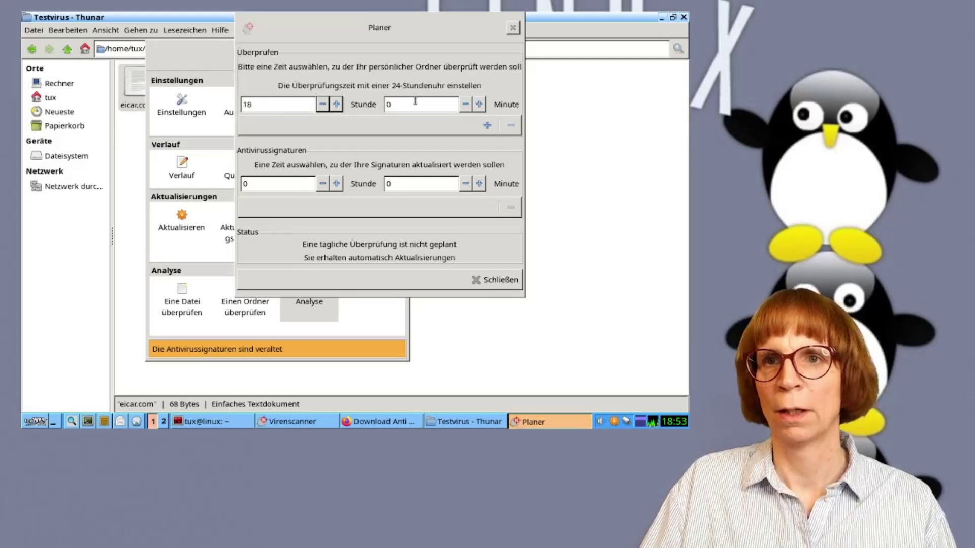
Try to schedule the daily scan of the personal folder for 18:55 and remove that schedule.
key("Tab")
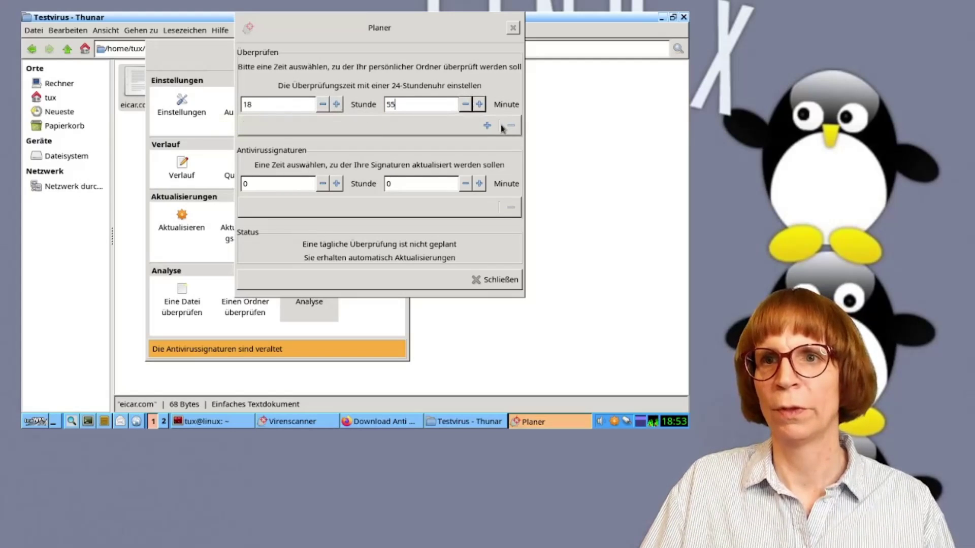
left_click(486, 125)
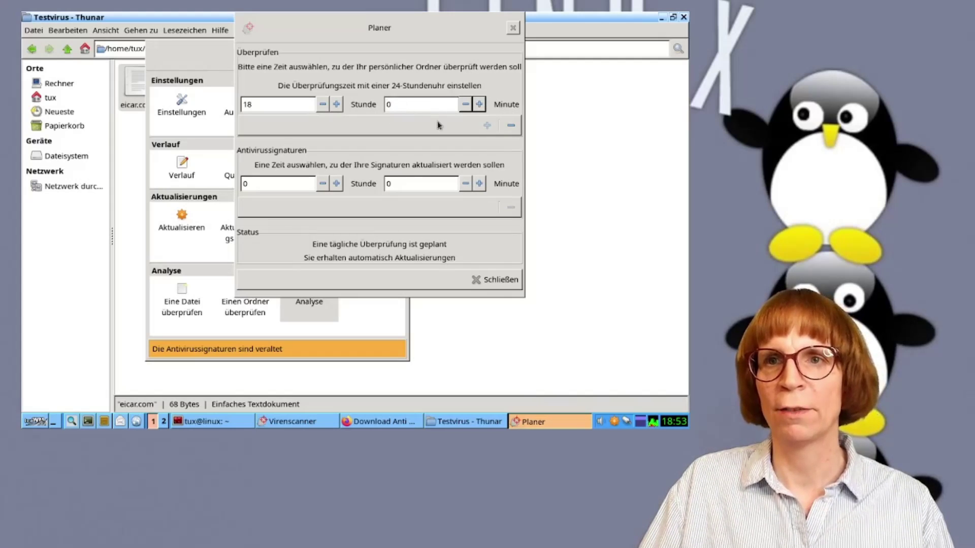
left_click(511, 127)
Schedule the daily scan of the personal folder for hour 18, minute 55, and close the planner.
left_click(262, 105)
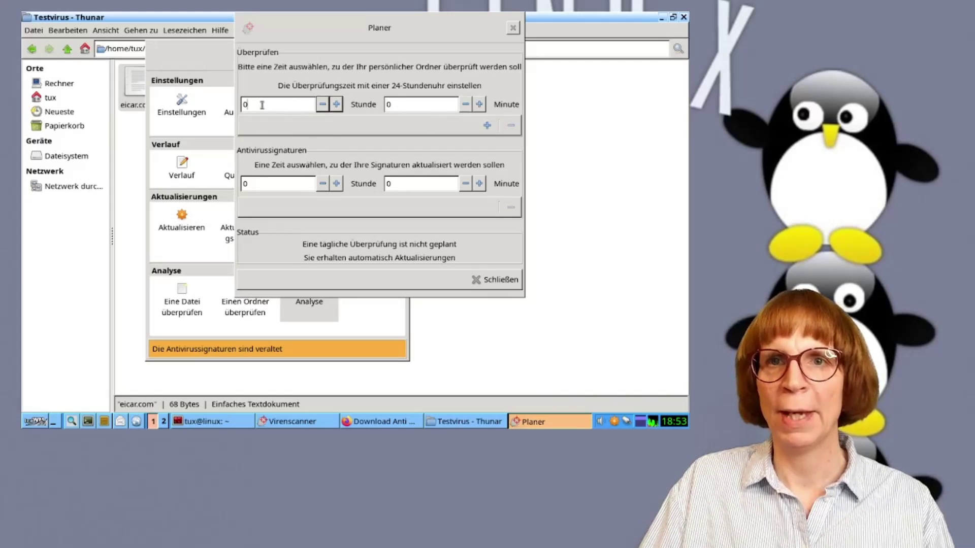
double_click(262, 104)
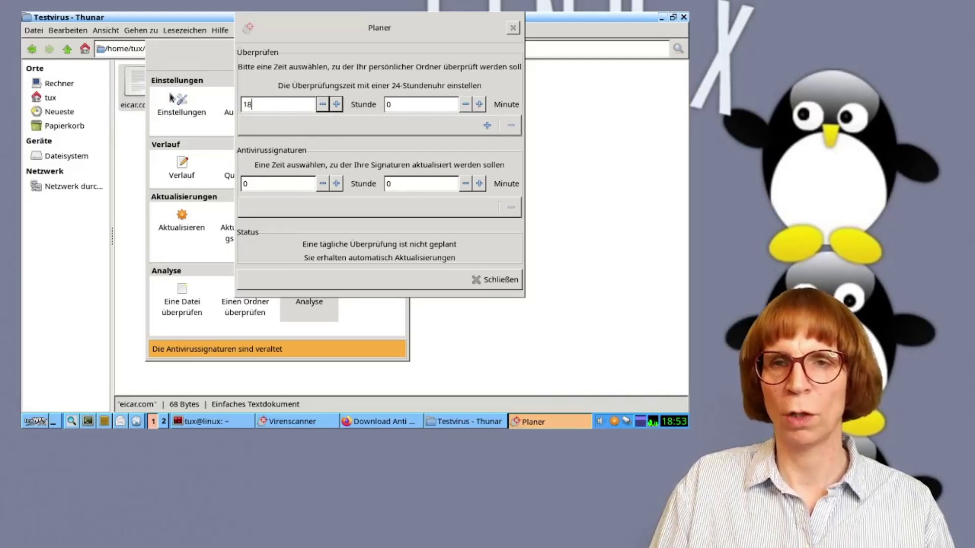
left_click(466, 104)
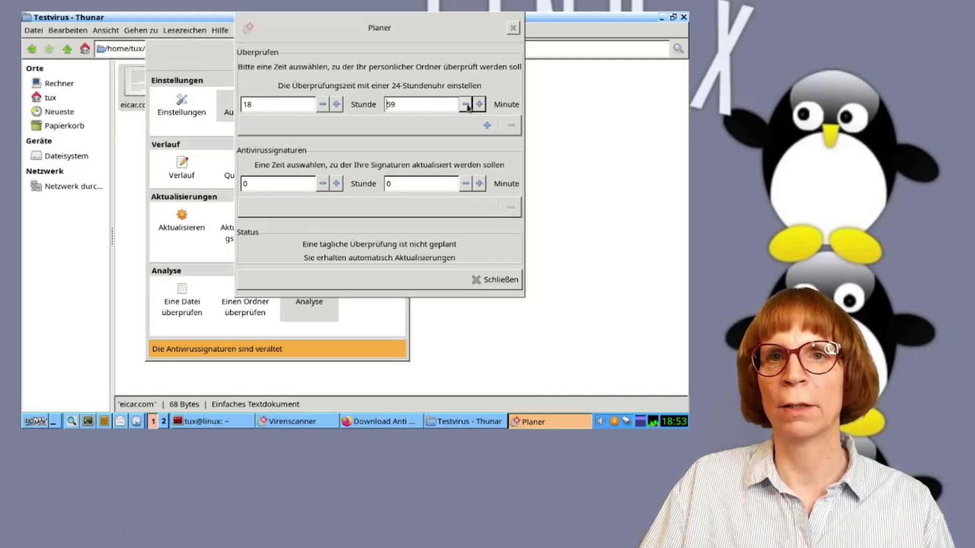
left_click(465, 105)
left_click(465, 104)
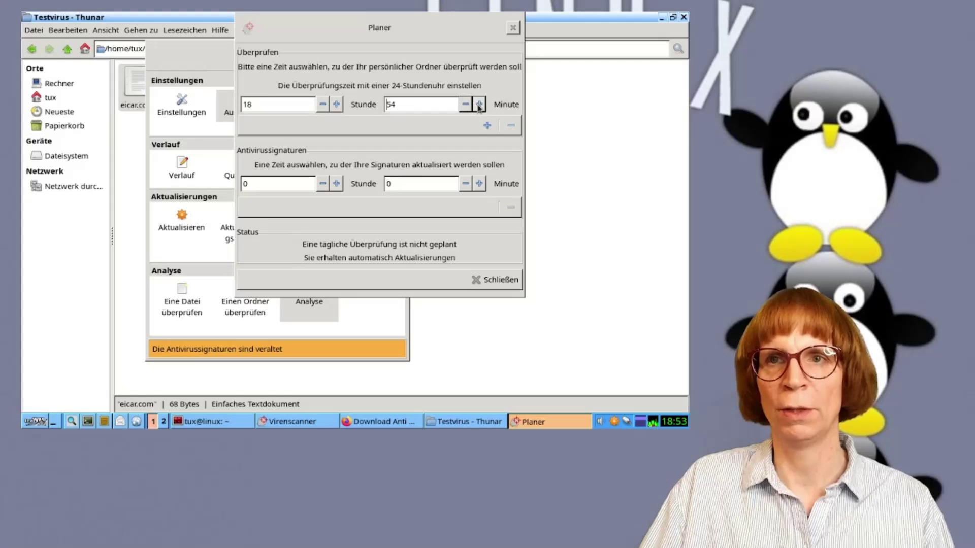
left_click(487, 125)
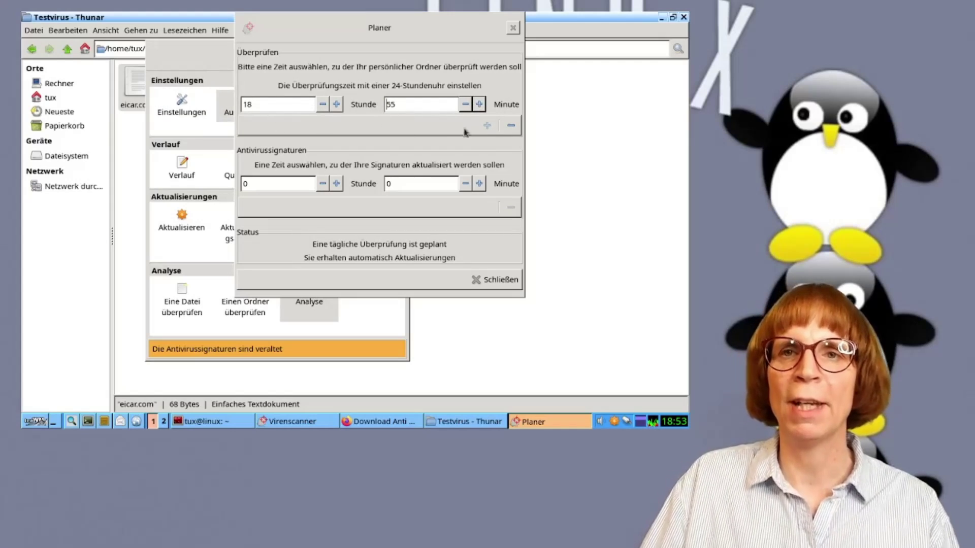
left_click(492, 280)
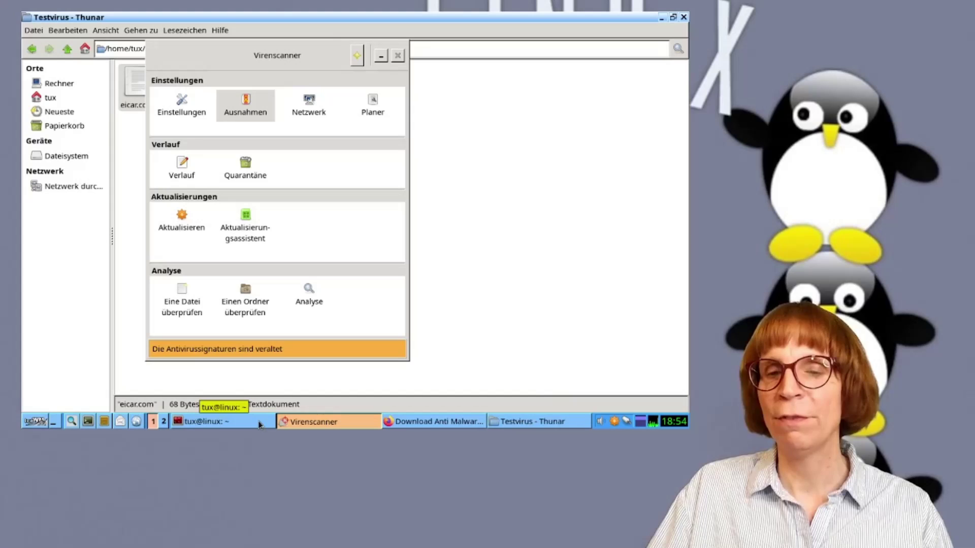
Switch to the terminal, stop the running journal output and open the user's cron table with crontab -e.
left_click(259, 424)
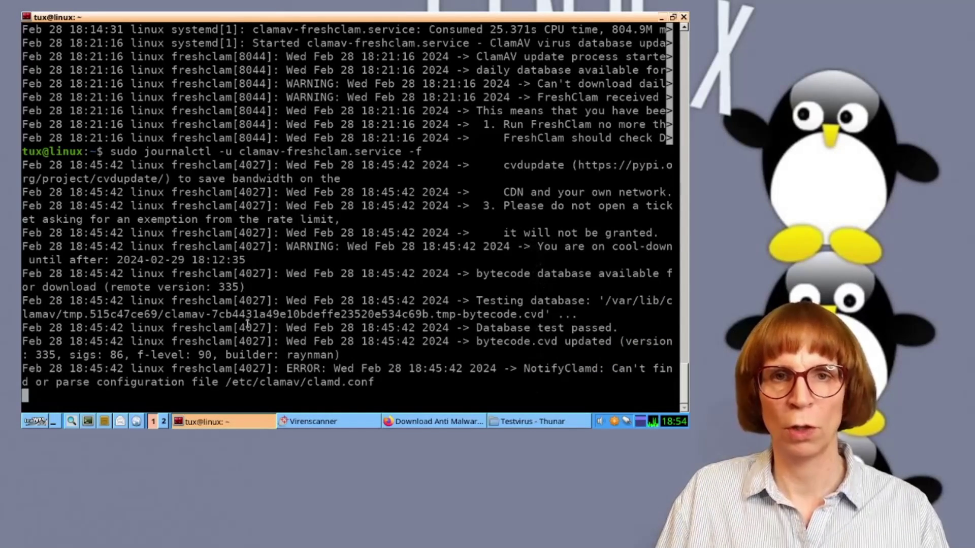
key("ctrl+c")
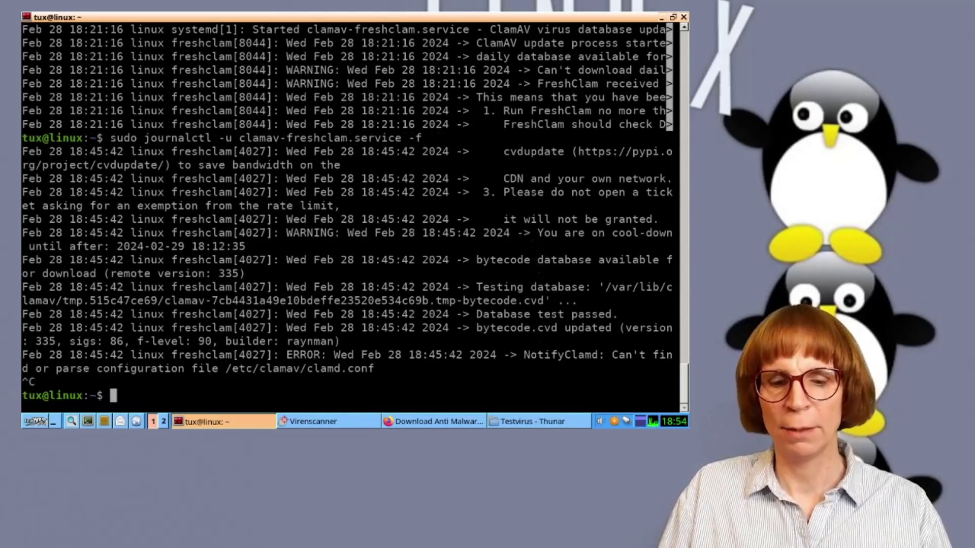
type("crontab -e")
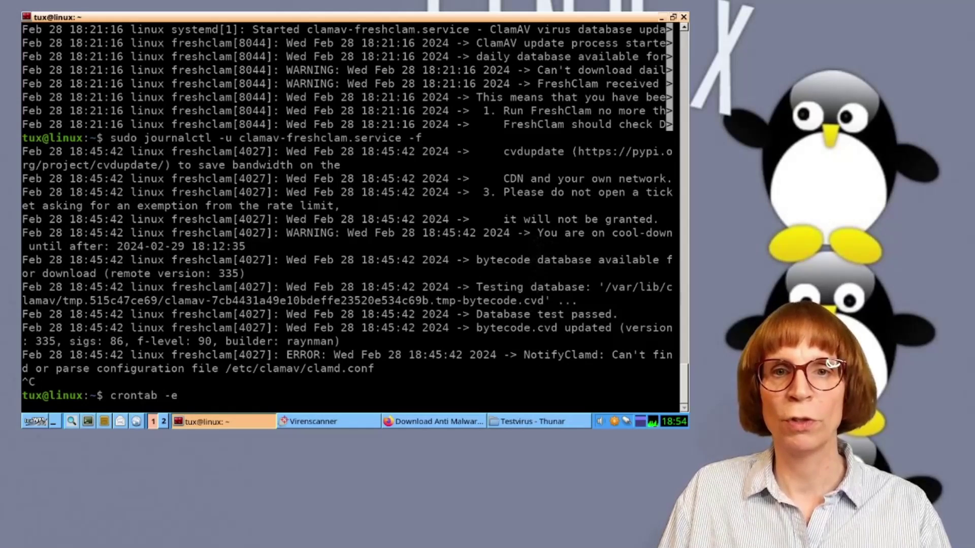
key("Return")
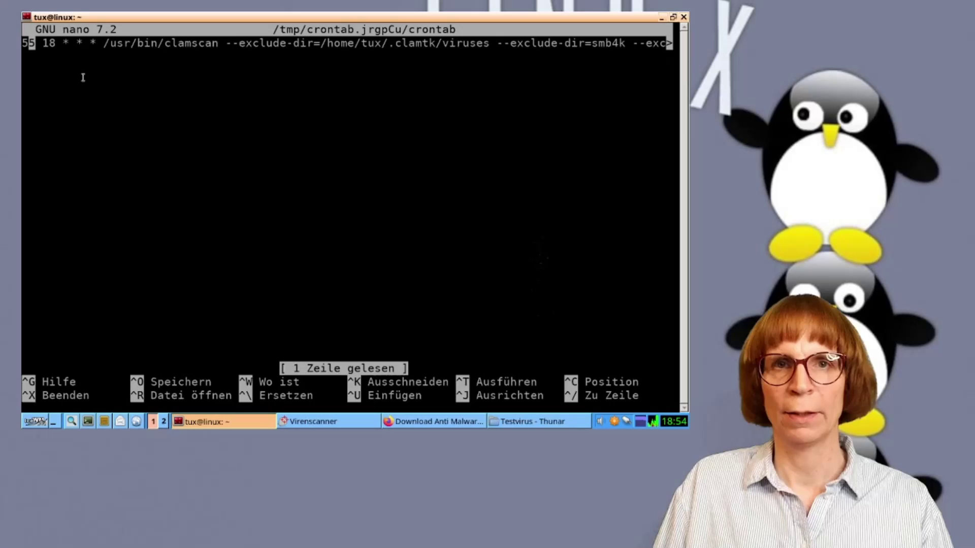
Examine the crontab entry's time fields and the clamscan program path, up to the first exclude-dir option.
key("Right")
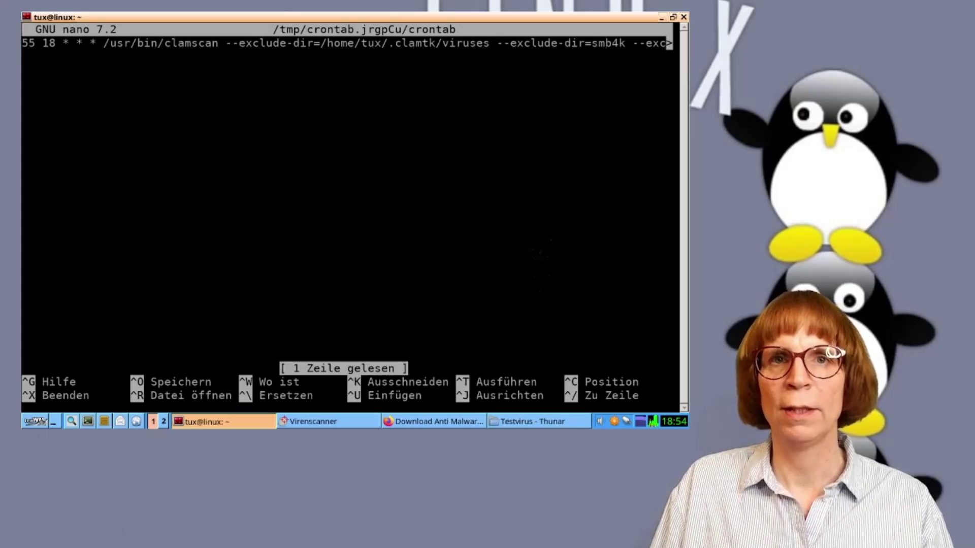
key("Right")
key("Right")
key("Right")
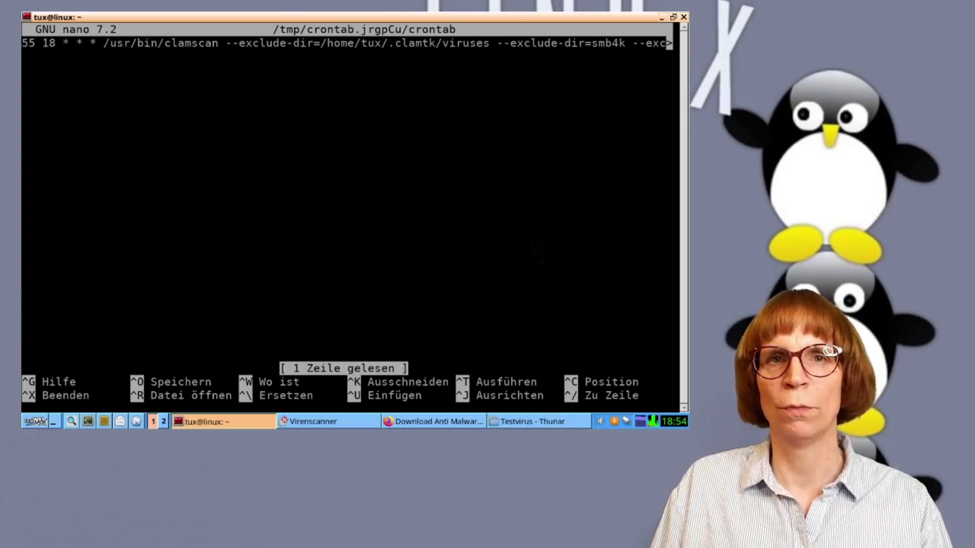
key("Right")
key("Right")
key("Right")
key("Right")
key("Right")
key("Right")
key("Right")
key("Right")
key("Right")
key("Right")
key("Right")
key("Right")
key("Right")
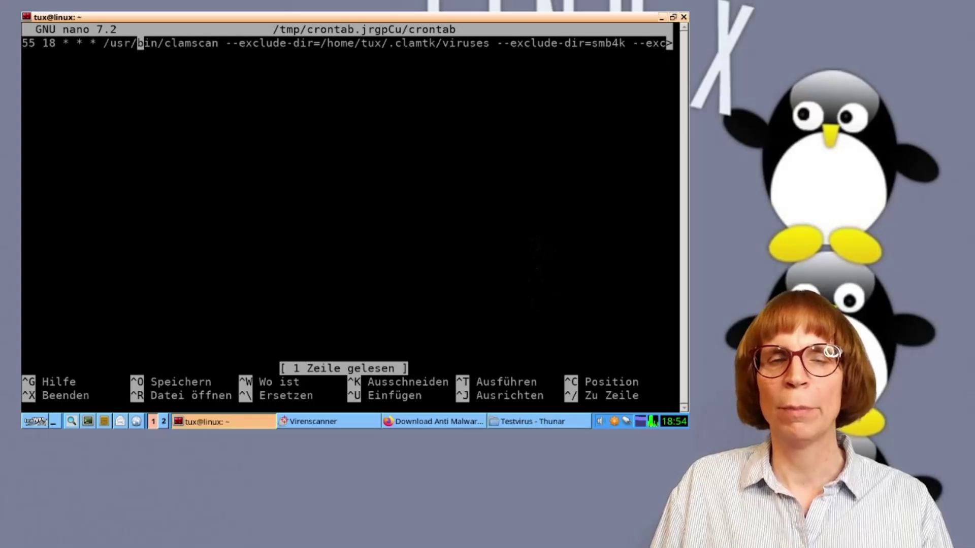
key("Right")
key("Right")
key("Right")
key("Right")
key("Right")
key("Right")
key("Right")
key("Right")
key("Right")
key("Right")
key("Right")
key("Right")
key("Right")
key("Right")
key("Right")
key("Right")
key("Right")
key("Right")
key("Right")
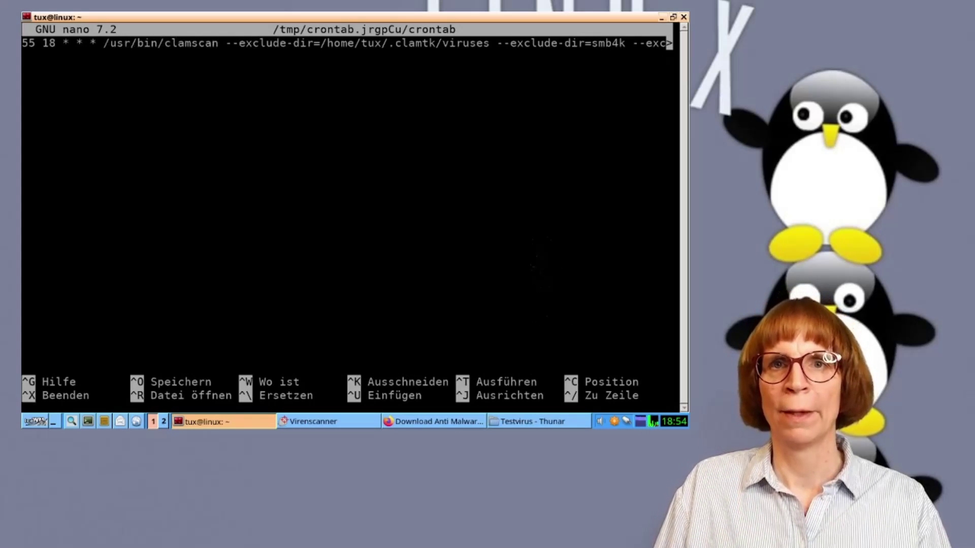
key("Left")
key("Left")
key("Left")
key("Left")
key("Left")
key("Left")
key("Left")
key("Right")
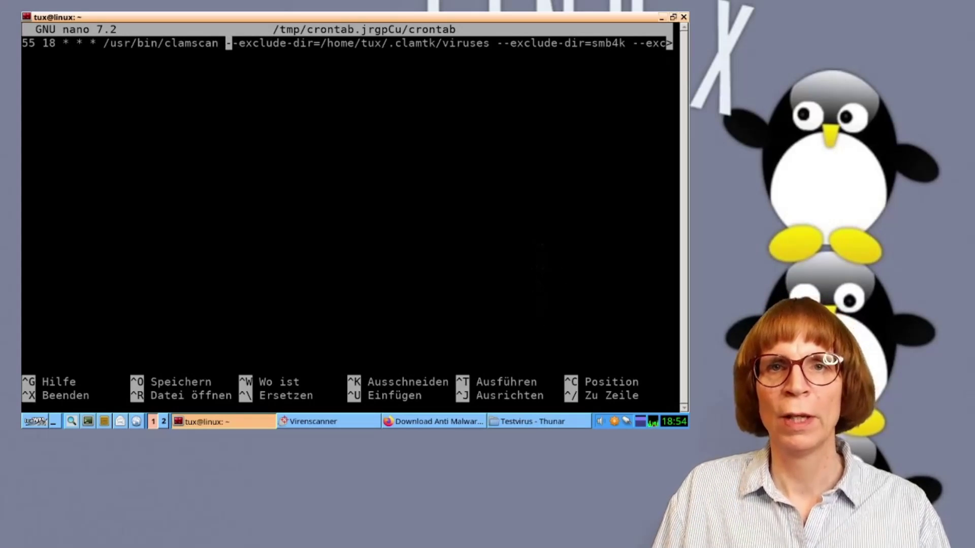
Examine the exclude-dir options of the crontab's clamscan command, from the .clamtk/viruses folder through the mail program folders up to .evolution.
key("Right")
key("Right")
key("Right")
key("Right")
key("Right")
key("Right")
key("Right")
key("Right")
key("Right")
key("Right")
key("Right")
key("Right")
key("Right")
key("Right")
key("Right")
key("Right")
key("Right")
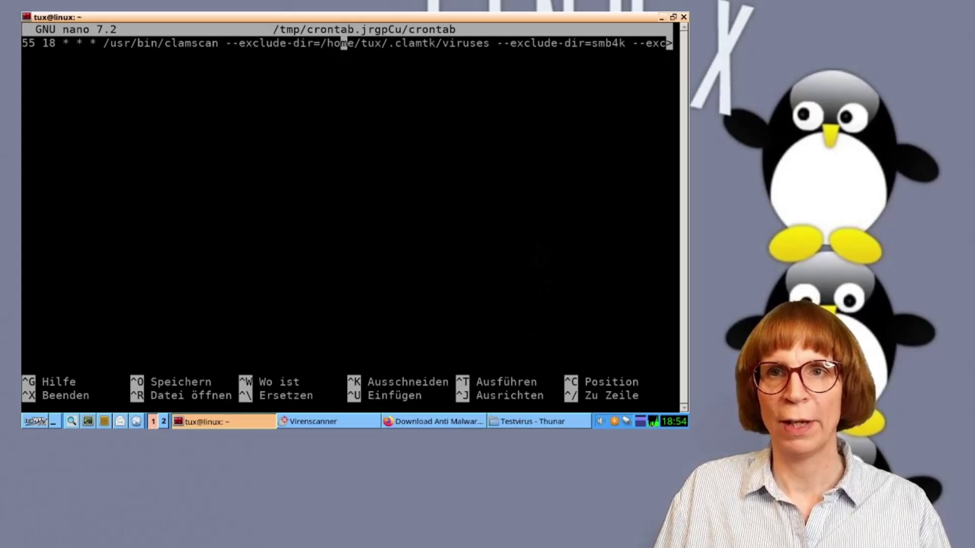
key("Right")
key("Right")
key("Right")
key("Right")
key("Right")
key("Right")
key("Right")
key("Right")
key("Right")
key("Right")
key("Right")
key("Right")
key("Right")
key("Right")
key("Right")
key("Right")
key("Right")
key("Right")
key("Right")
key("Right")
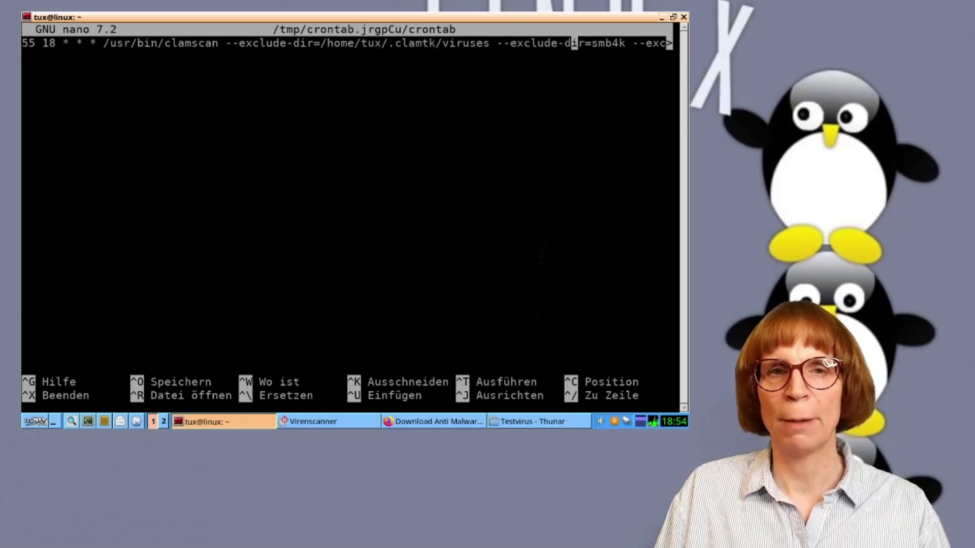
key("Right")
key("Right")
key("Right")
key("Right")
key("Right")
key("Right")
key("Right")
key("Right")
key("Right")
key("Right")
key("Right")
key("Right")
key("Right")
key("Right")
key("Right")
key("Right")
key("Right")
key("Right")
key("Right")
key("Right")
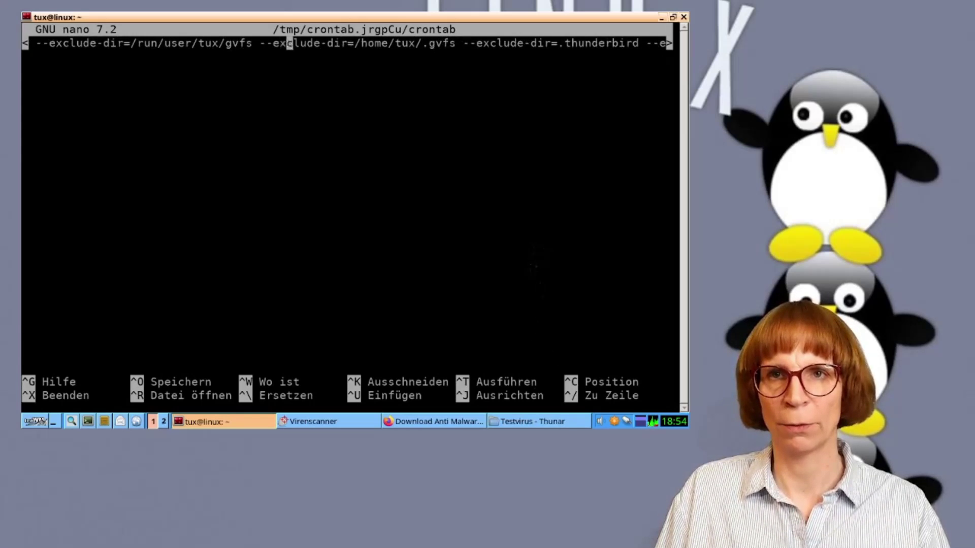
key("Right")
key("Right")
key("Right")
key("Right")
key("Right")
key("Right")
key("Right")
key("Right")
key("Right")
key("Right")
key("Right")
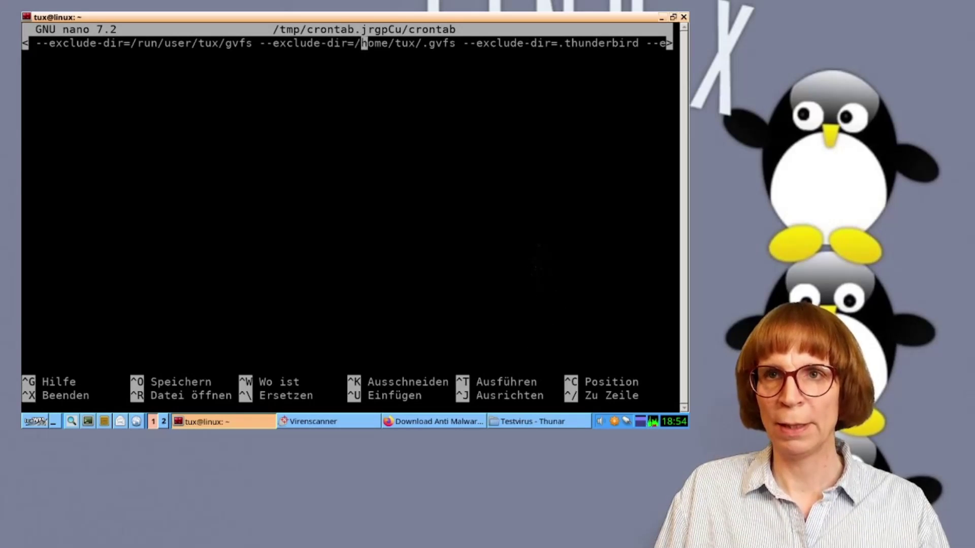
key("Right")
key("Right")
key("Right")
key("Right")
key("Right")
key("Right")
key("Right")
key("Right")
key("Right")
key("Right")
key("Right")
key("Right")
key("Right")
key("Right")
key("Right")
key("Right")
key("Right")
key("Right")
key("Right")
key("Right")
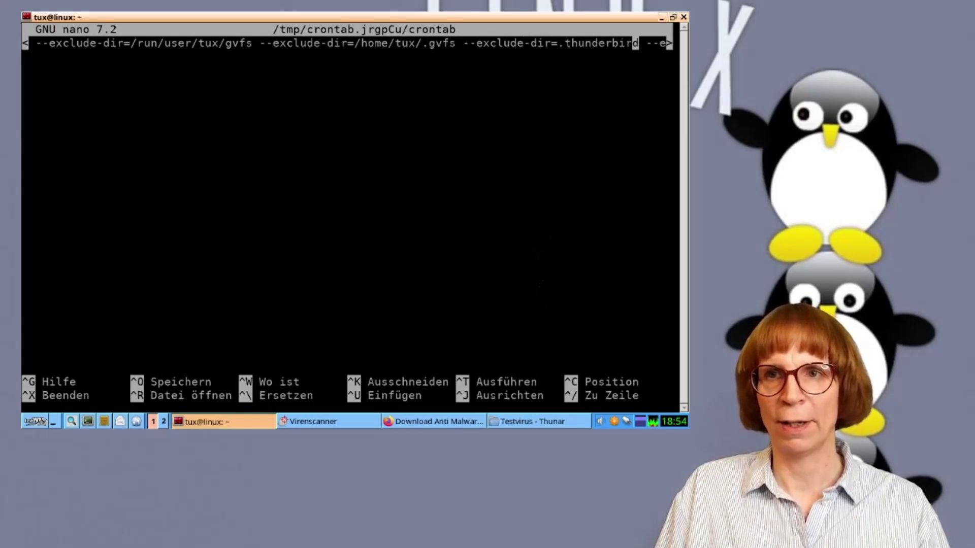
key("Right")
key("Right")
key("Right")
key("Right")
key("Right")
key("Right")
key("Right")
key("Right")
key("Right")
key("Right")
key("Right")
key("Right")
key("Right")
key("Right")
key("Right")
key("Right")
key("Right")
key("Right")
key("Right")
key("Right")
key("Right")
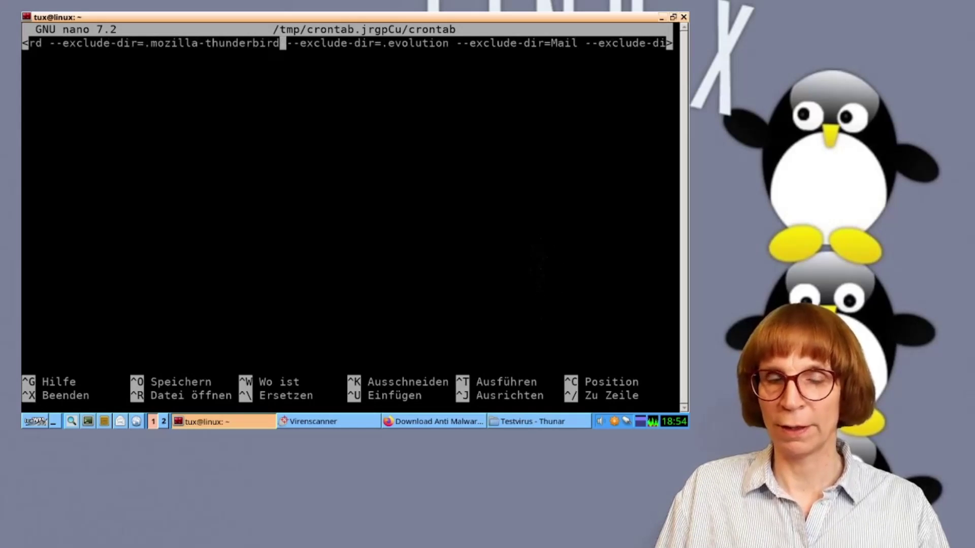
key("Right")
key("Right")
key("Right")
key("Right")
key("Right")
key("Right")
key("Right")
key("Right")
key("Right")
key("Right")
key("Right")
key("Right")
key("Right")
key("Right")
key("Right")
key("Right")
key("Right")
key("Right")
key("Right")
key("Right")
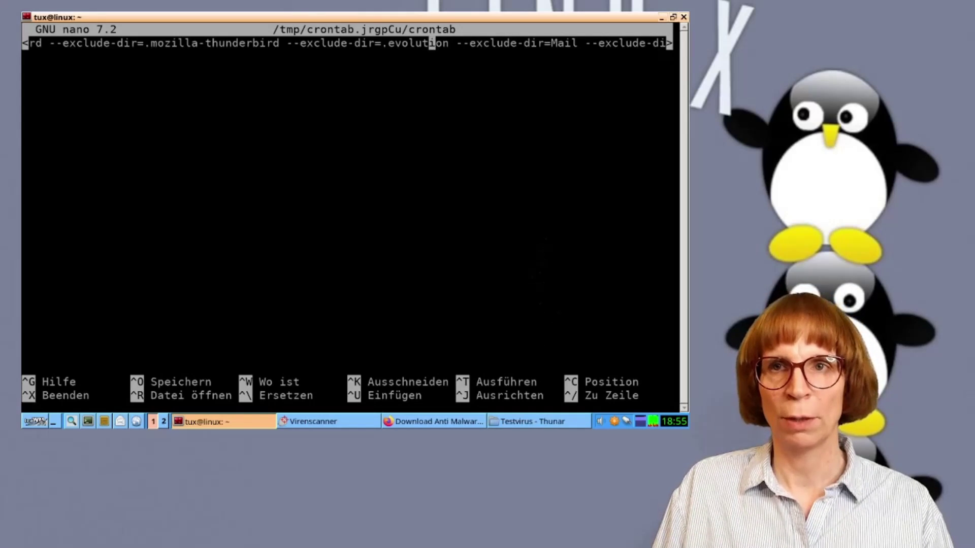
Examine the crontab's remaining exclude-dir options for Mail and kmail, and the clamscan options -i, --detect-pua and -r.
key("Right")
key("Right")
key("Right")
key("Right")
key("Right")
key("Right")
key("Right")
key("Right")
key("Right")
key("Right")
key("Right")
key("Right")
key("Right")
key("Right")
key("Right")
key("Right")
key("Right")
key("Right")
key("Right")
key("Right")
key("Right")
key("Right")
key("Right")
key("Right")
key("Right")
key("Right")
key("Right")
key("Right")
key("Right")
key("Right")
key("Right")
key("Right")
key("Right")
key("Right")
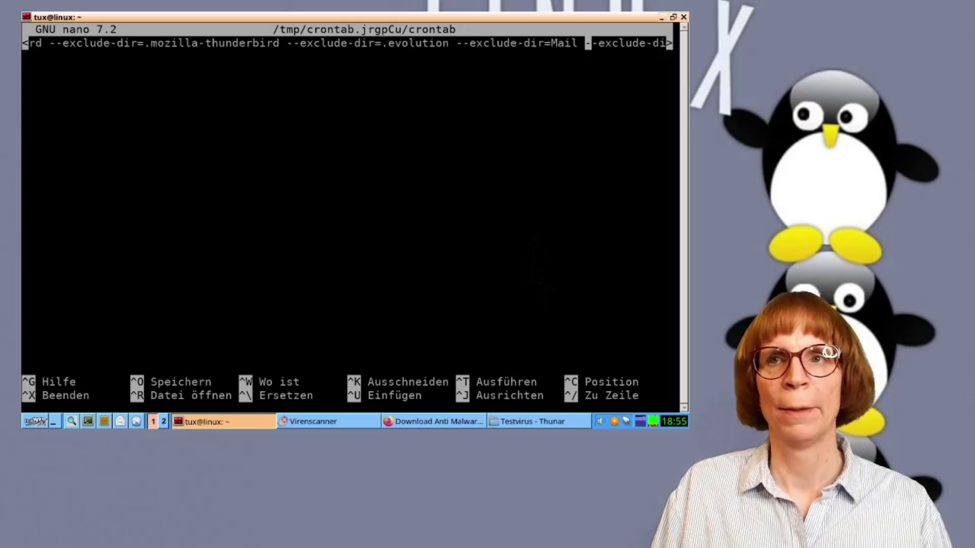
key("Right")
key("Right")
key("Right")
key("Right")
key("Right")
key("Right")
key("Right")
key("Right")
key("Right")
key("Right")
key("Right")
key("Right")
key("Right")
key("Right")
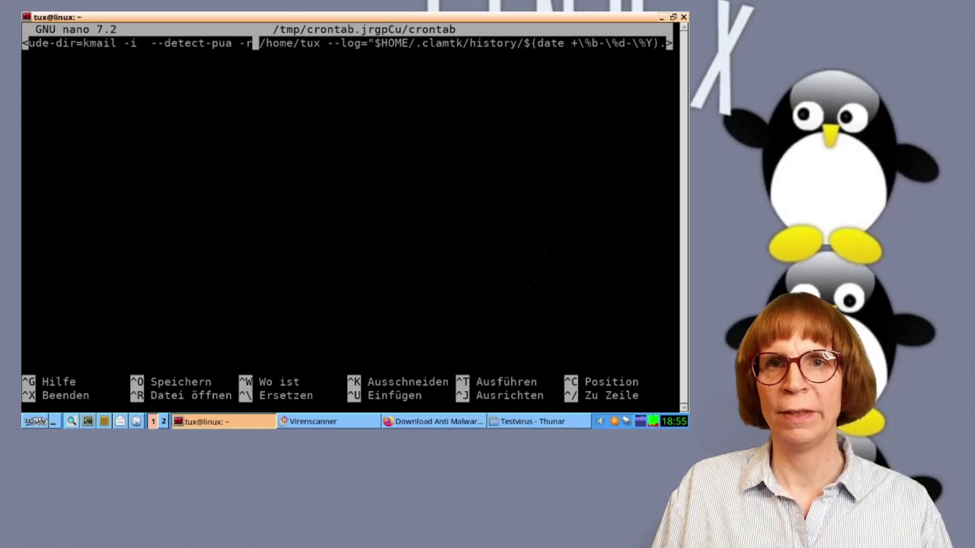